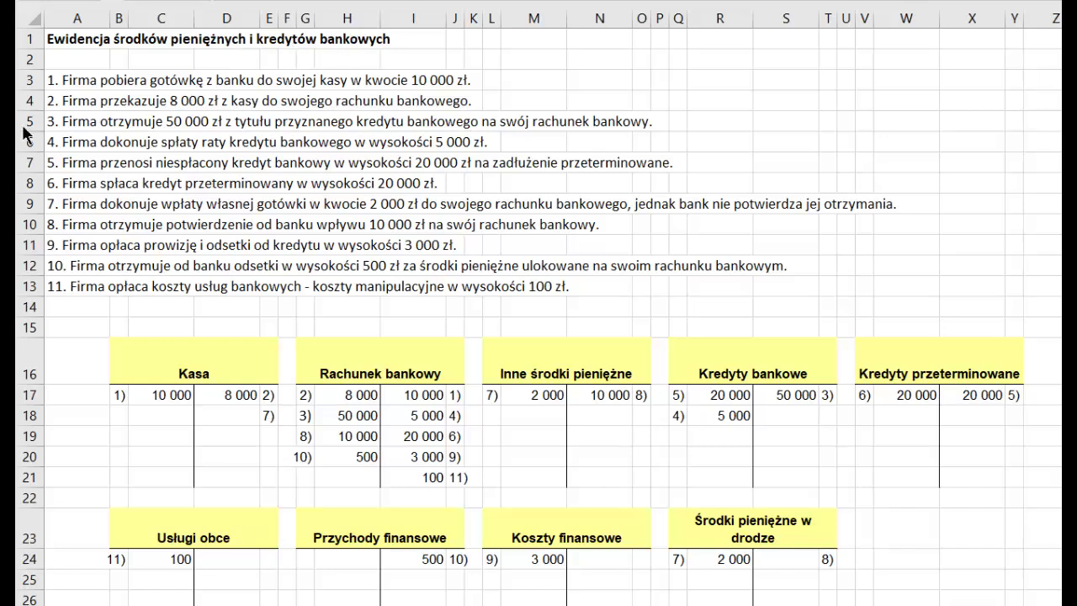
# Check transaction 1's 10 000 entry 1) in the Rachunek bankowy and Kasa T-accounts
pyautogui.moveTo(52, 79); pyautogui.dragTo(52, 286)
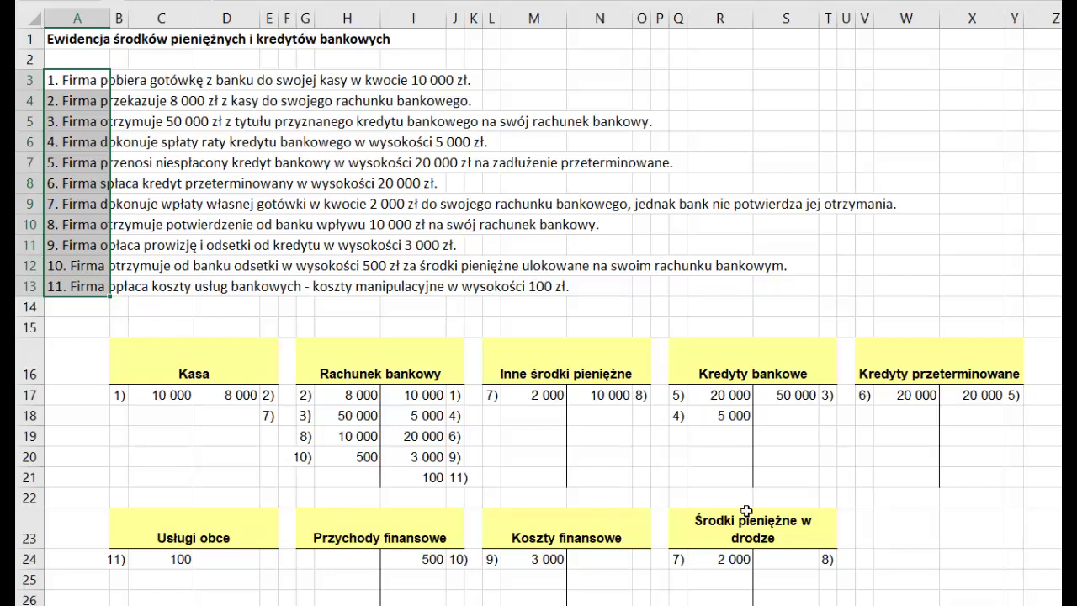
pyautogui.click(863, 292)
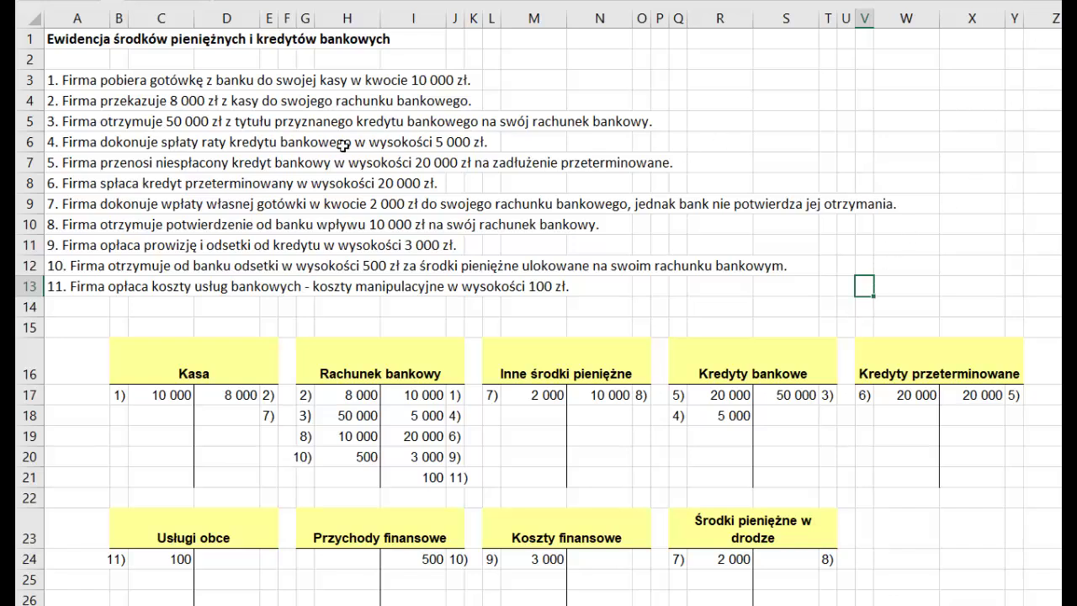
pyautogui.click(76, 81)
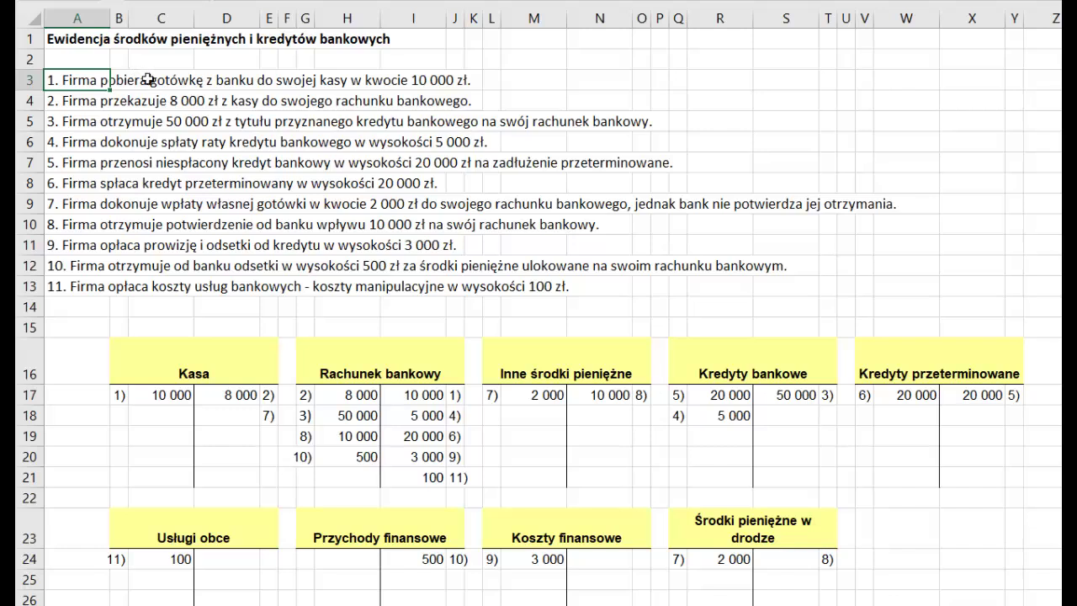
pyautogui.click(373, 370)
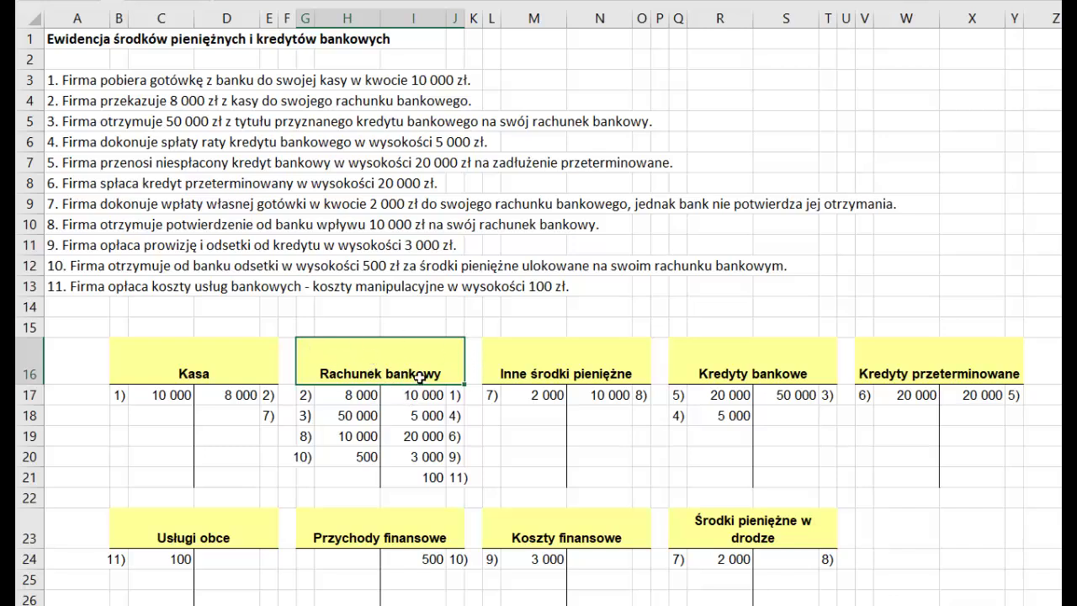
pyautogui.moveTo(418, 396); pyautogui.dragTo(461, 395)
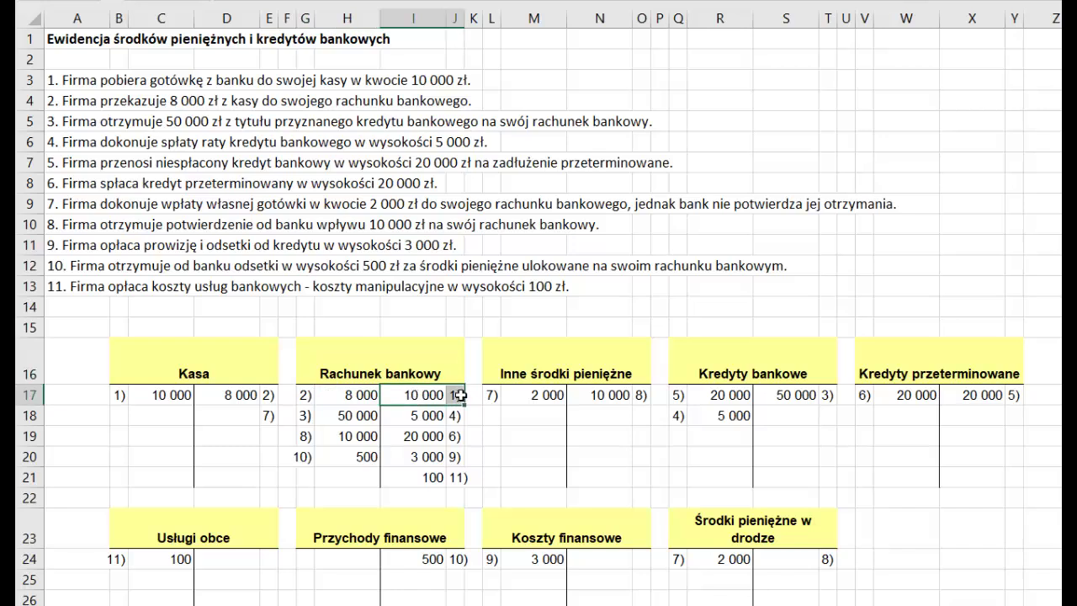
pyautogui.hotkey('ctrl', 'v')
pyautogui.click(330, 370)
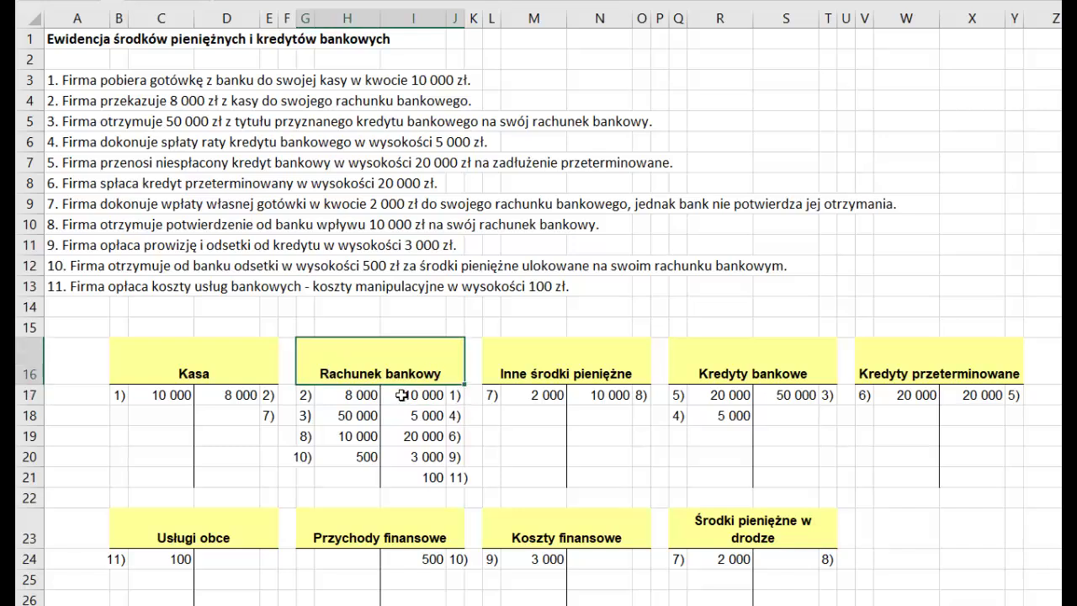
pyautogui.moveTo(401, 395); pyautogui.dragTo(456, 399)
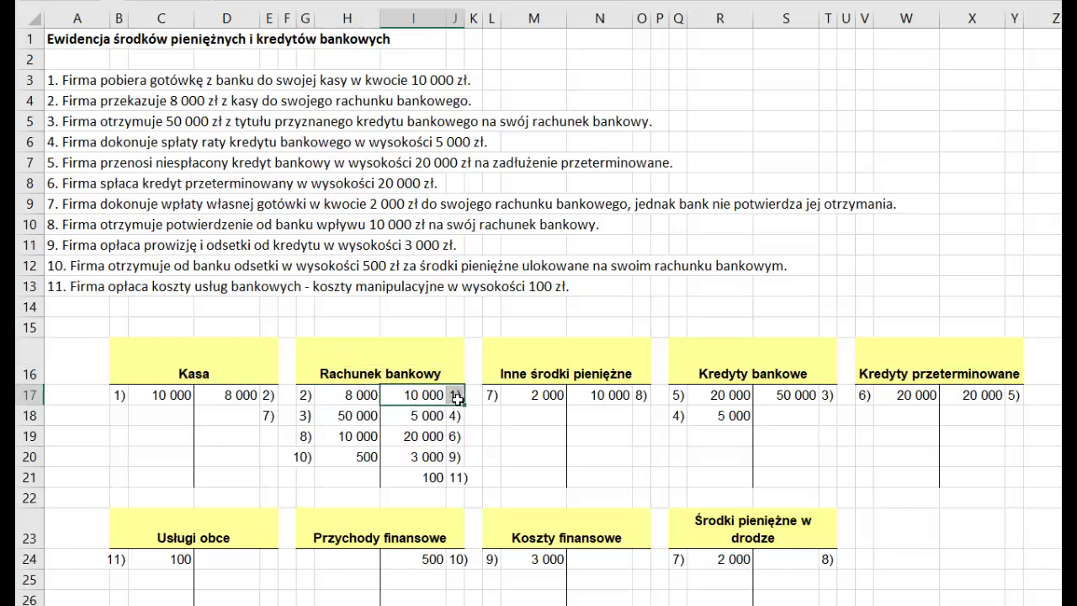
pyautogui.click(456, 395)
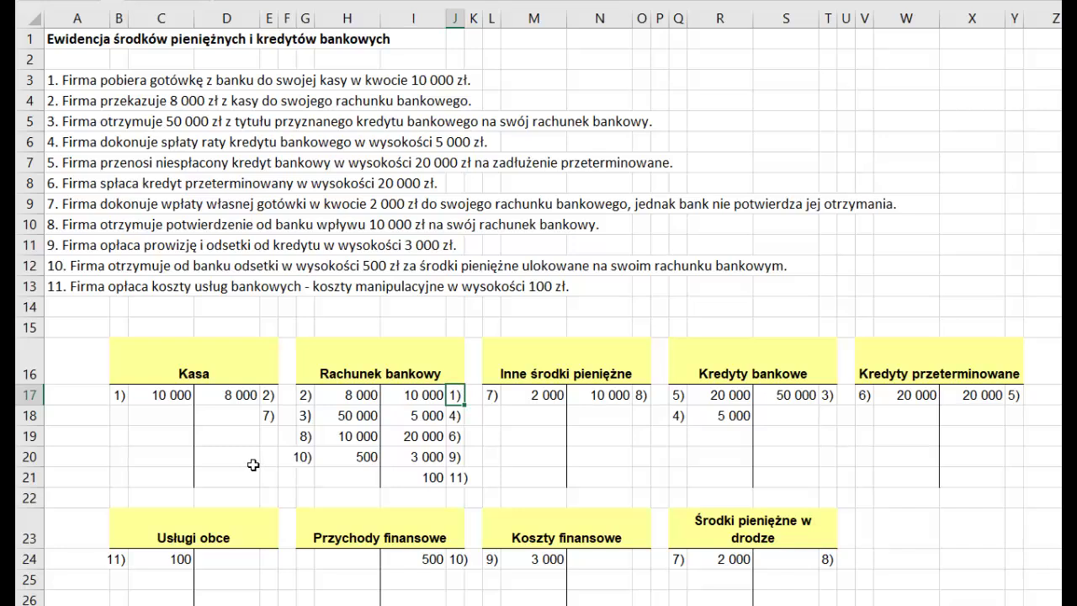
pyautogui.click(189, 353)
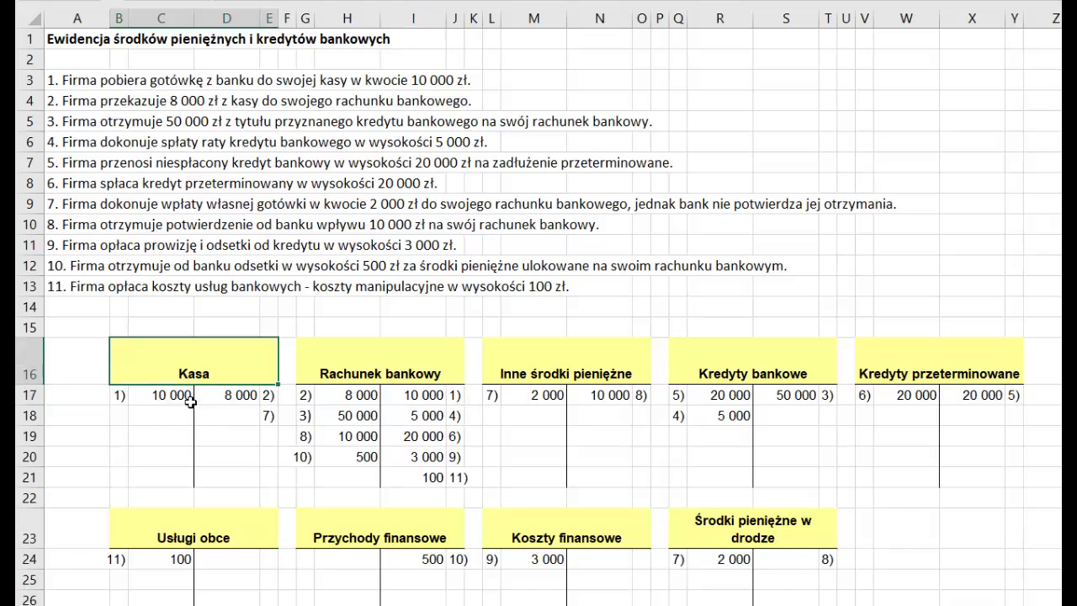
pyautogui.click(118, 395)
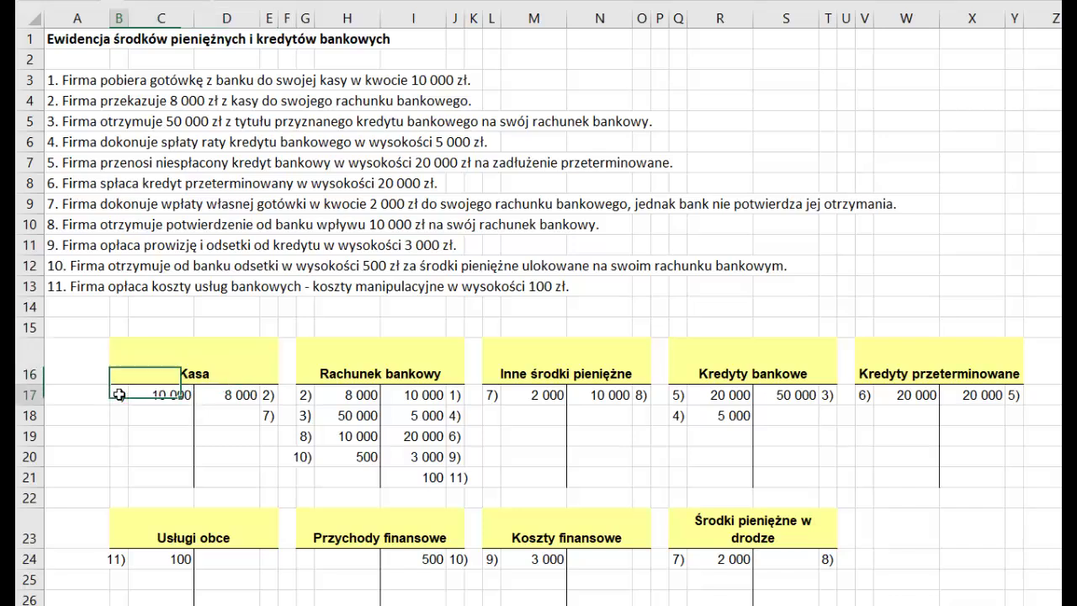
pyautogui.click(170, 399)
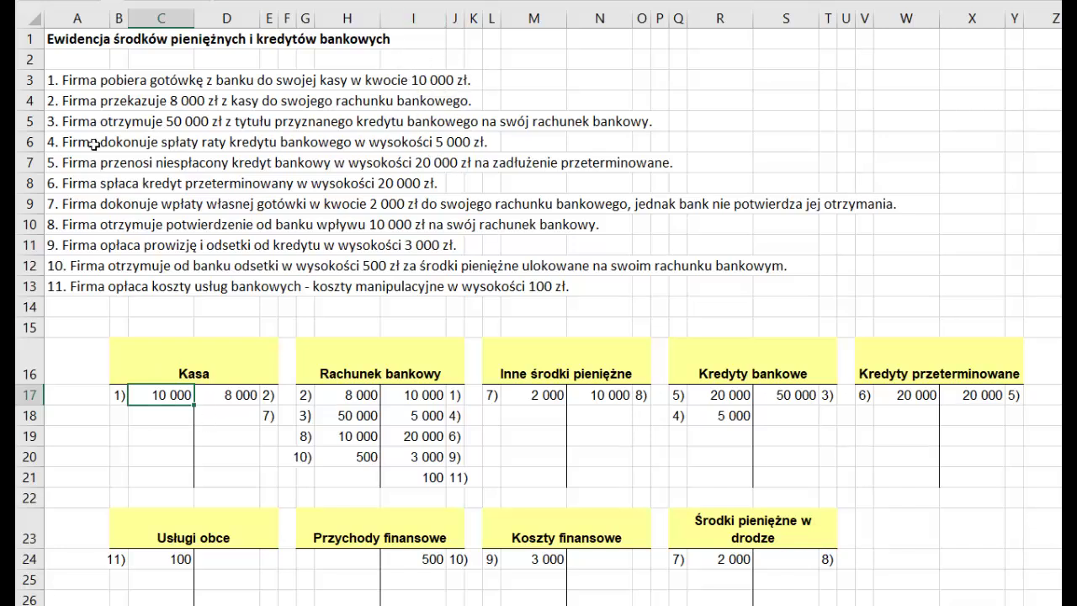
# Verify transaction 2's 8 000 entry 2) on the Kasa credit and Rachunek bankowy debit sides
pyautogui.click(60, 101)
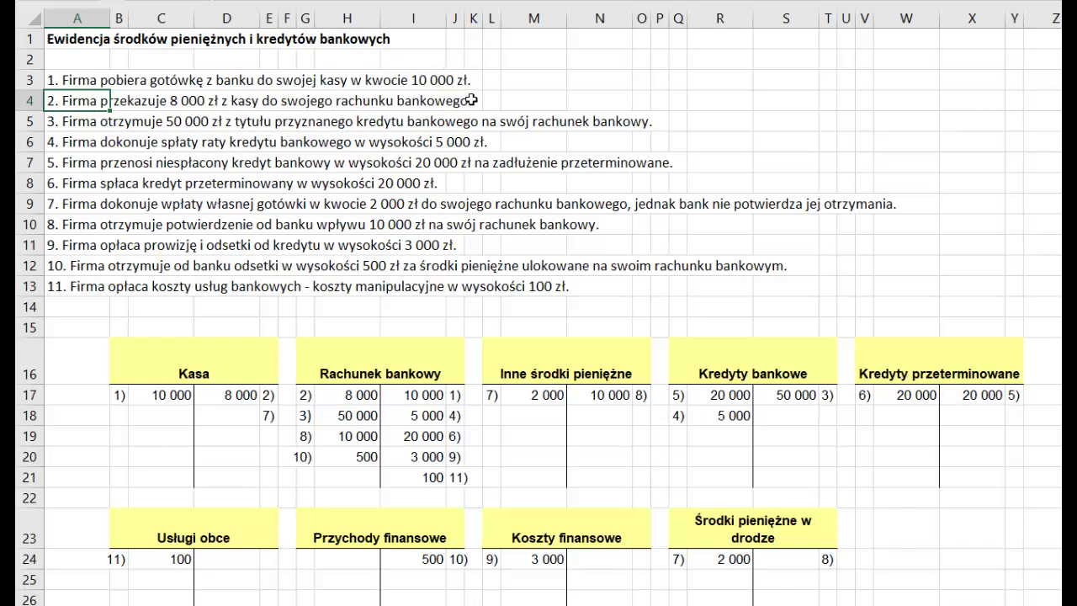
pyautogui.click(61, 77)
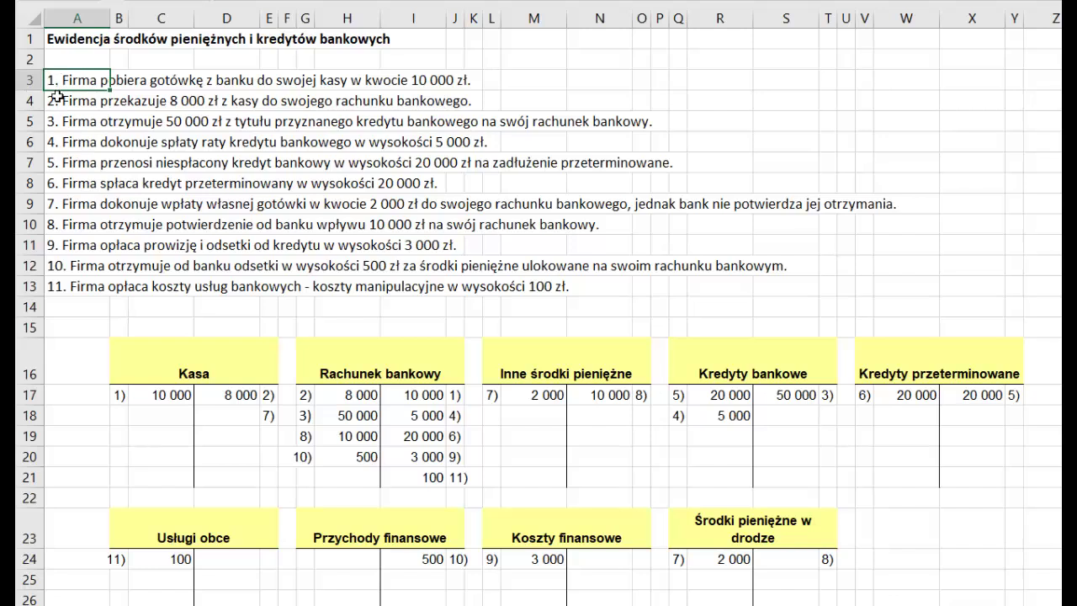
pyautogui.click(53, 101)
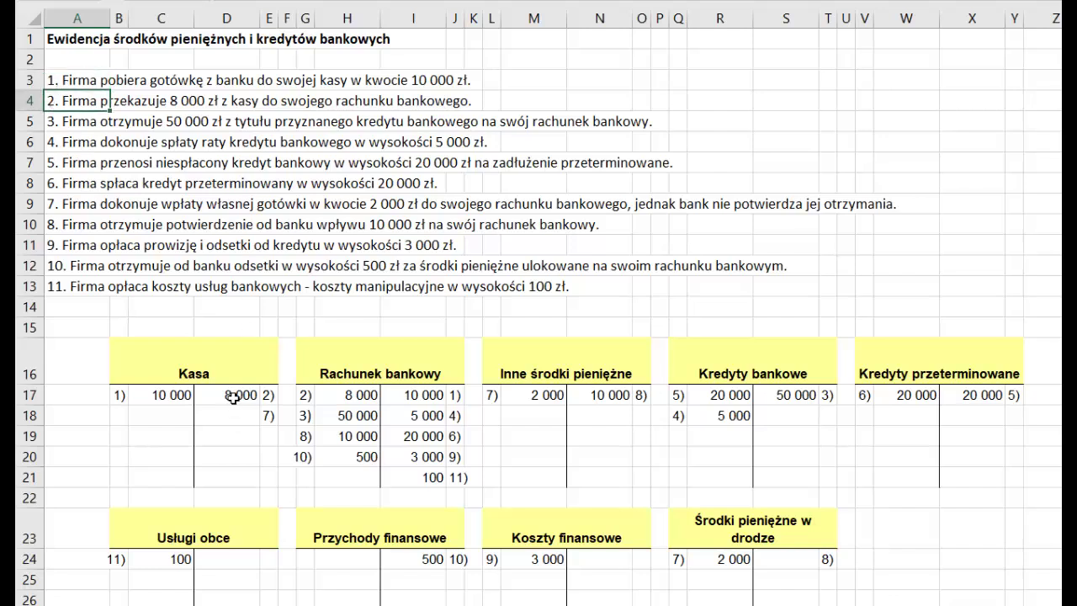
pyautogui.click(211, 376)
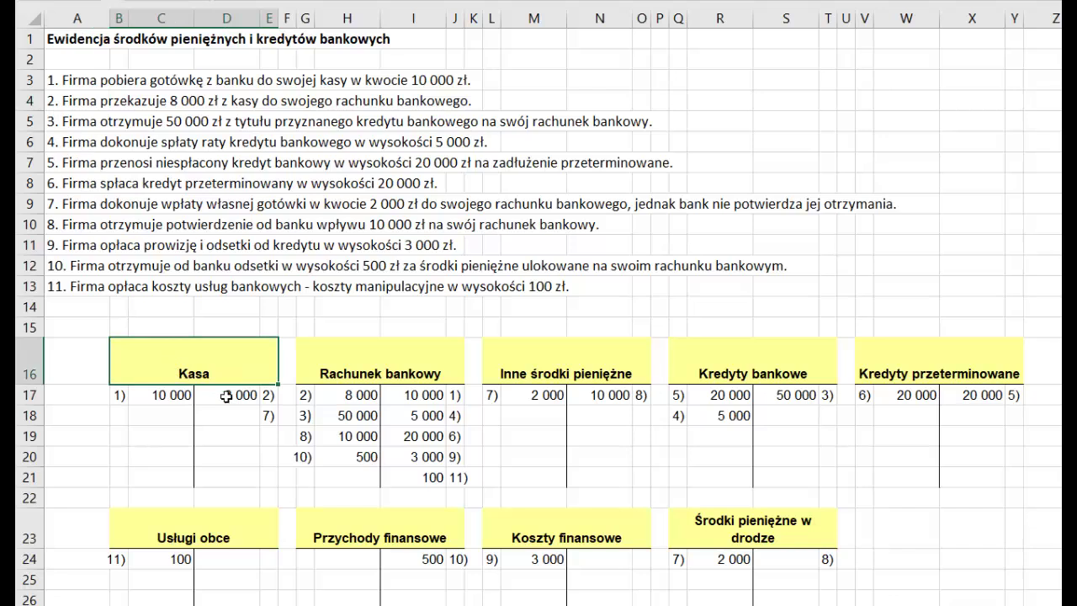
pyautogui.moveTo(218, 396); pyautogui.dragTo(267, 396)
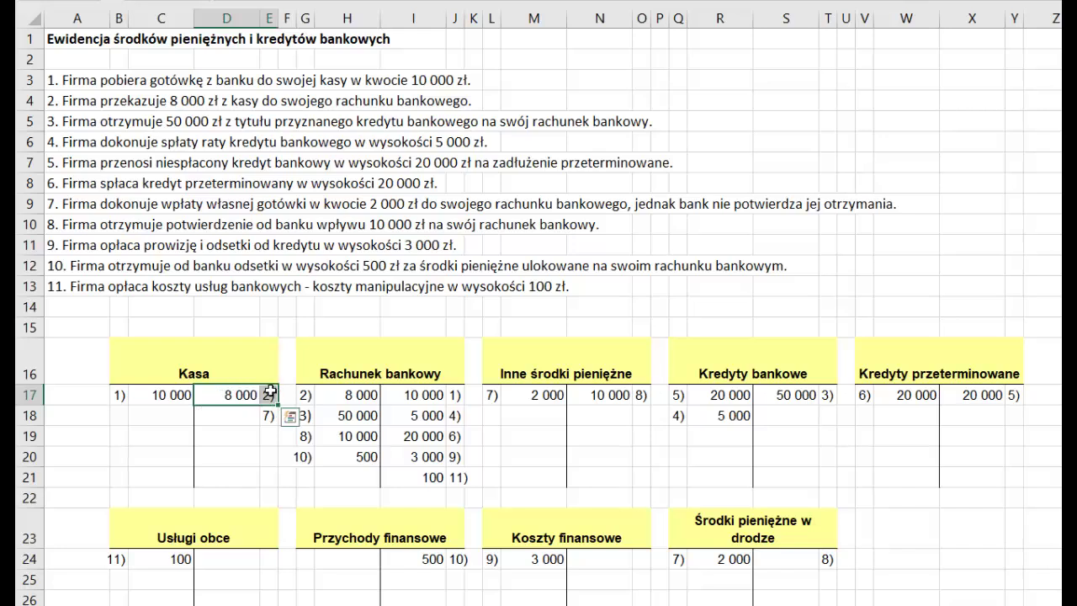
pyautogui.moveTo(160, 415); pyautogui.dragTo(161, 457)
pyautogui.moveTo(212, 392); pyautogui.dragTo(340, 394)
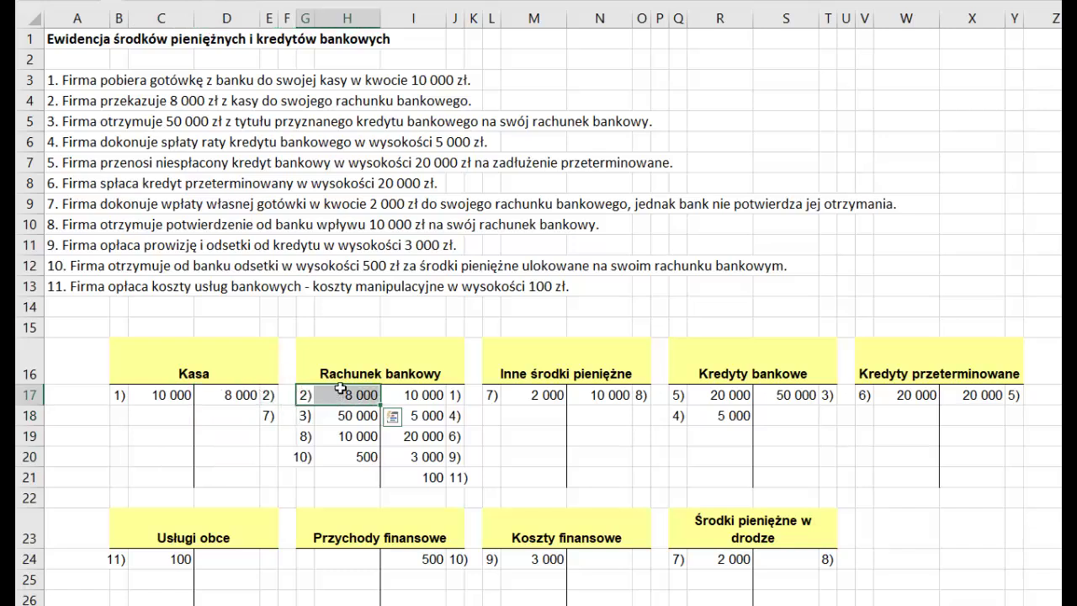
pyautogui.click(346, 373)
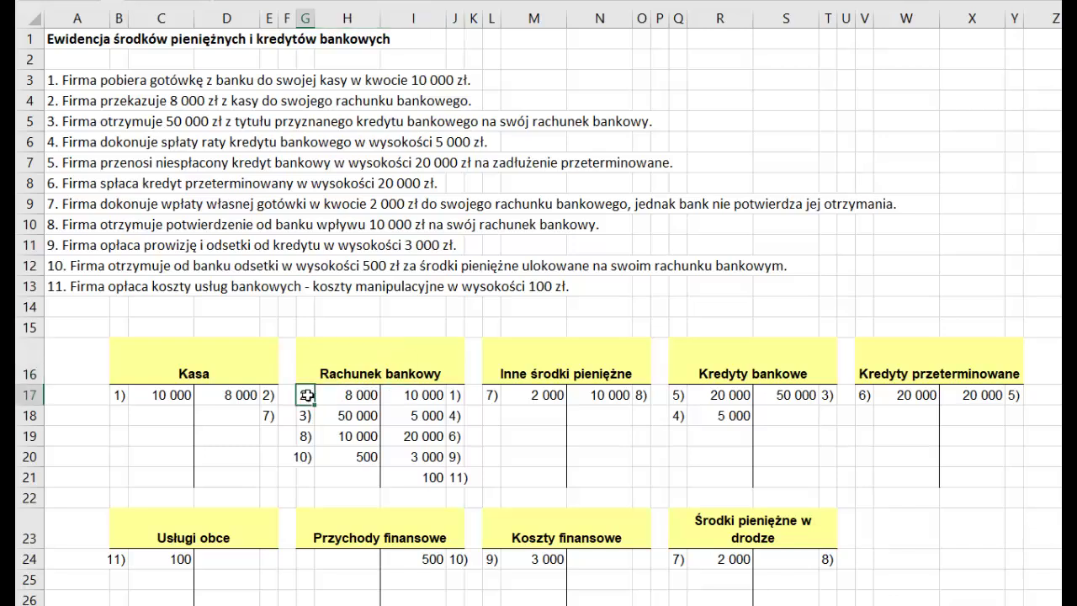
pyautogui.moveTo(307, 394); pyautogui.dragTo(334, 397)
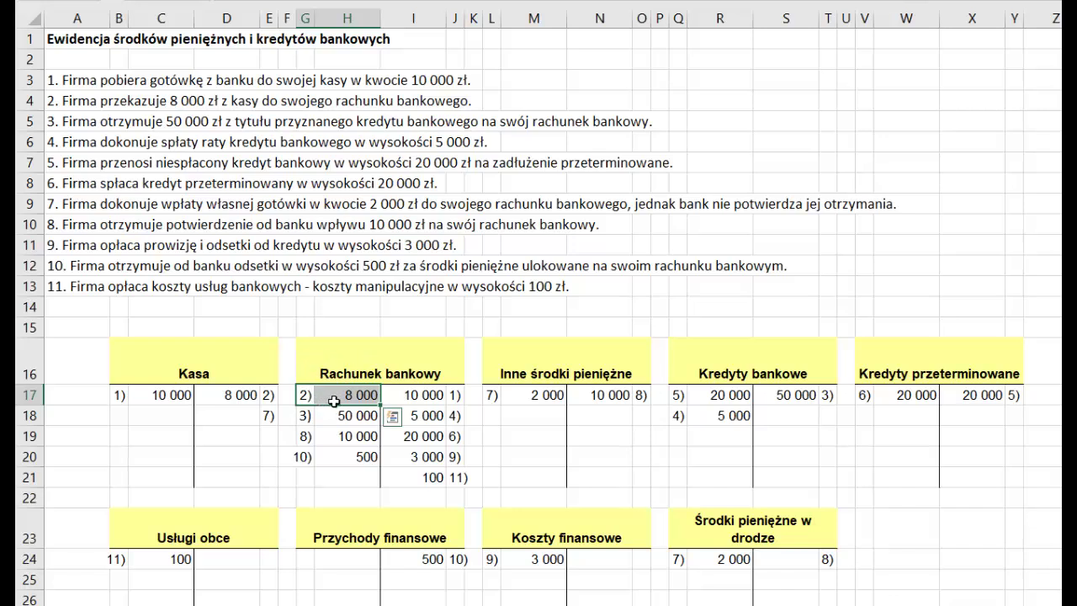
pyautogui.click(300, 395)
pyautogui.click(335, 394)
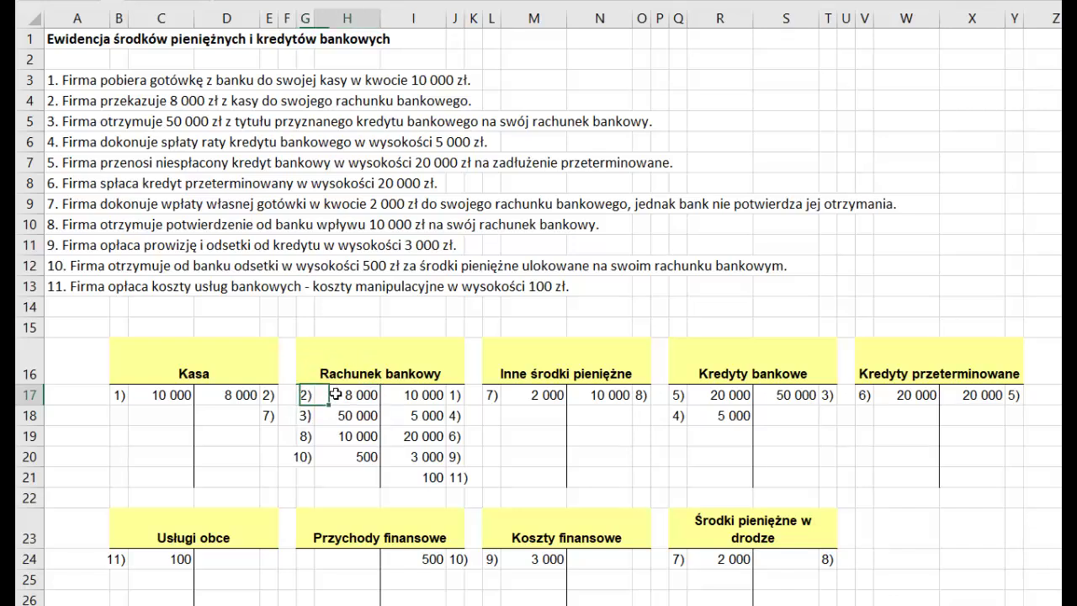
# Post 3) 50 000 on the Rachunek bankowy debit side in G18:H18
pyautogui.click(56, 123)
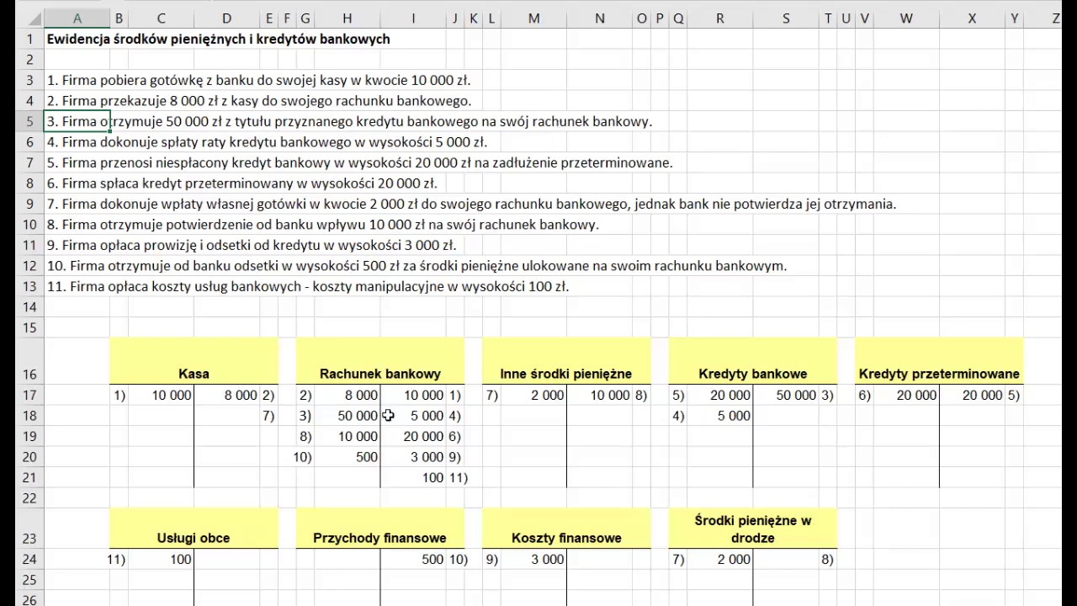
pyautogui.click(377, 362)
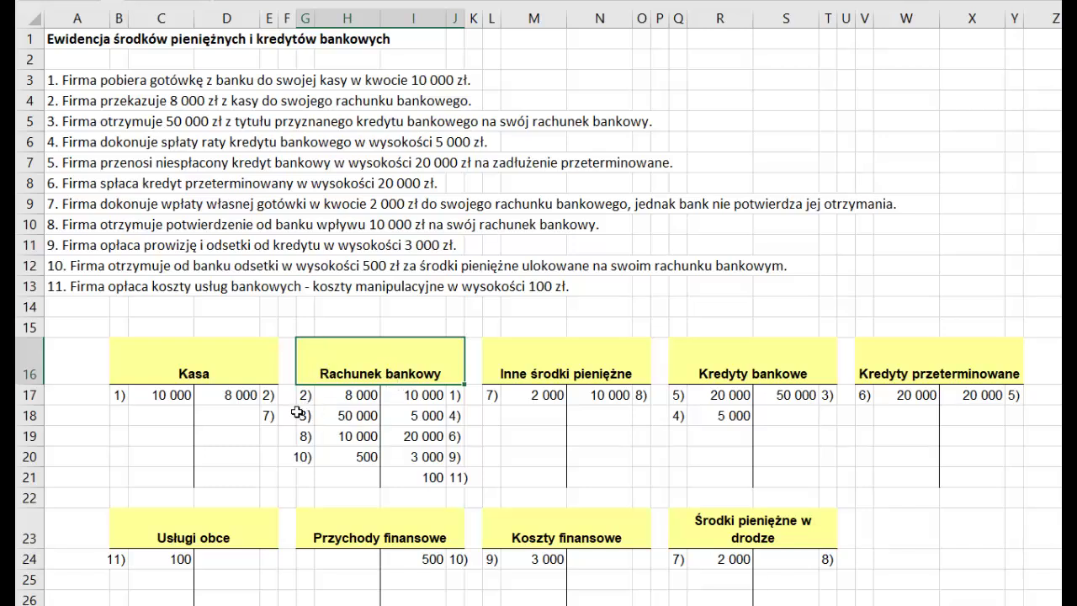
pyautogui.click(305, 415)
pyautogui.hotkey('ctrl', 'v')
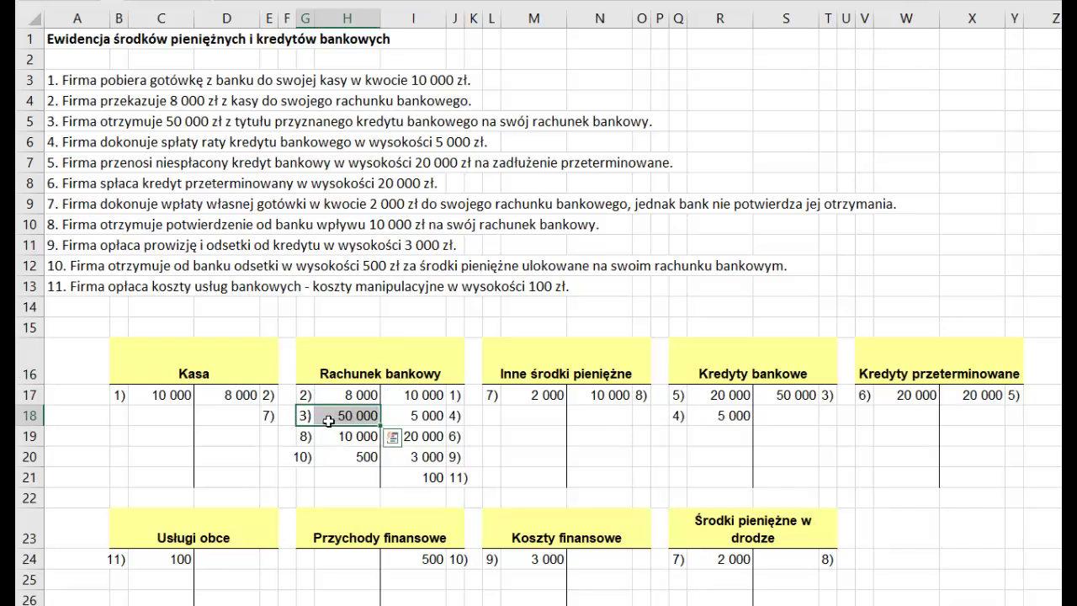
pyautogui.click(343, 415)
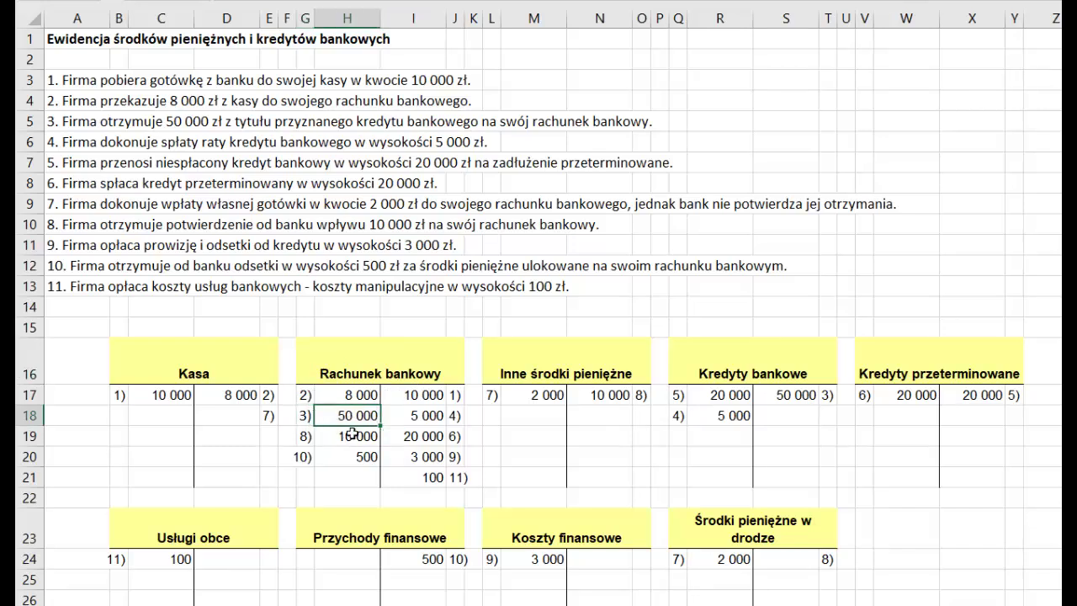
pyautogui.click(305, 416)
pyautogui.write('3)')
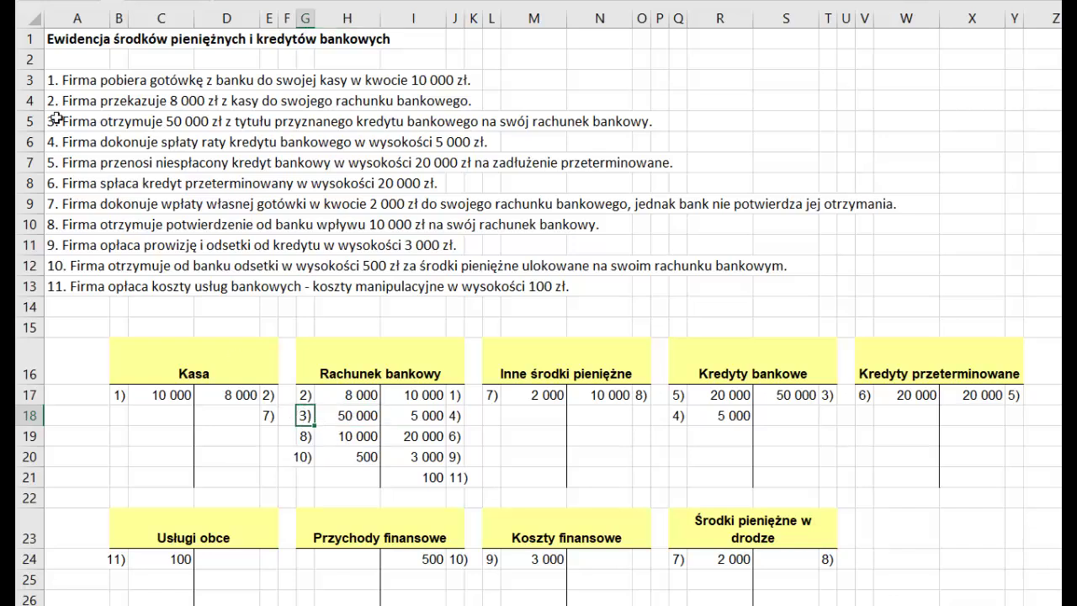
# Paste 50 000 3) as the Kredyty bankowe credit in S17:T17
pyautogui.click(353, 358)
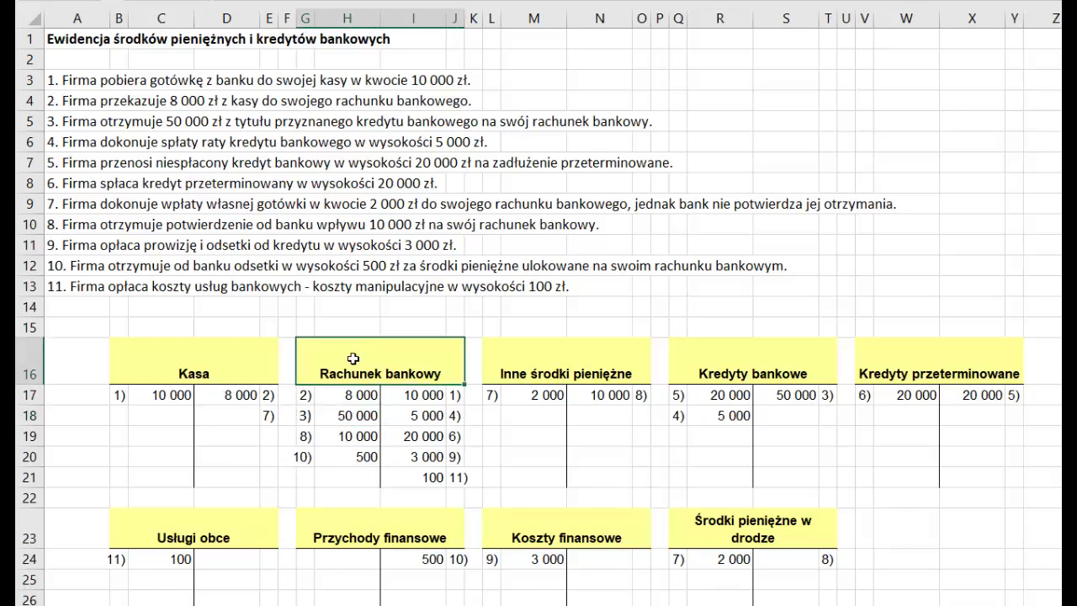
pyautogui.click(798, 367)
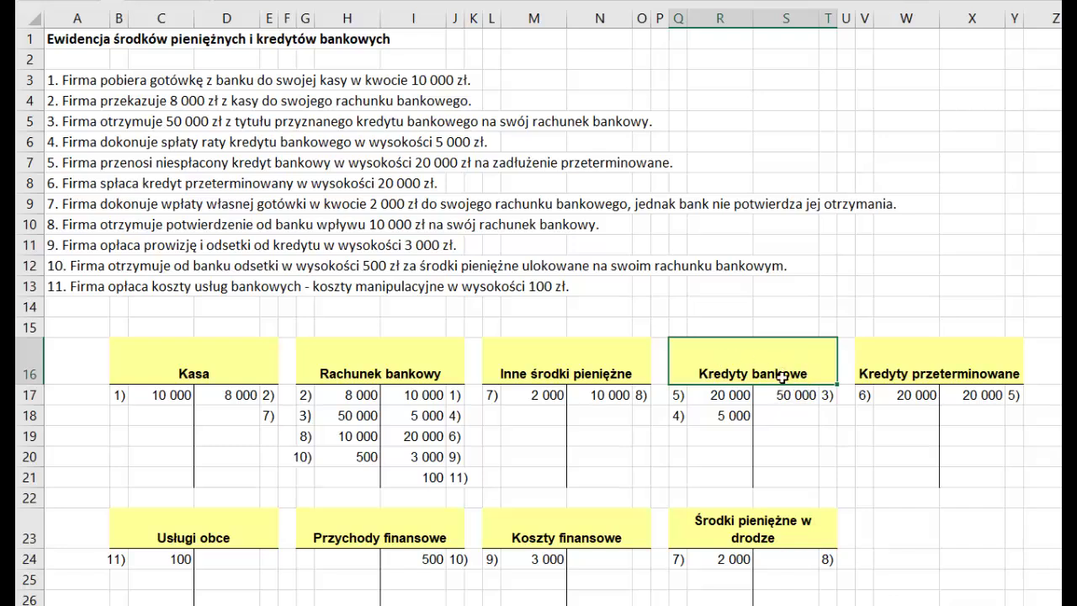
pyautogui.click(791, 397)
pyautogui.hotkey('ctrl', 'v')
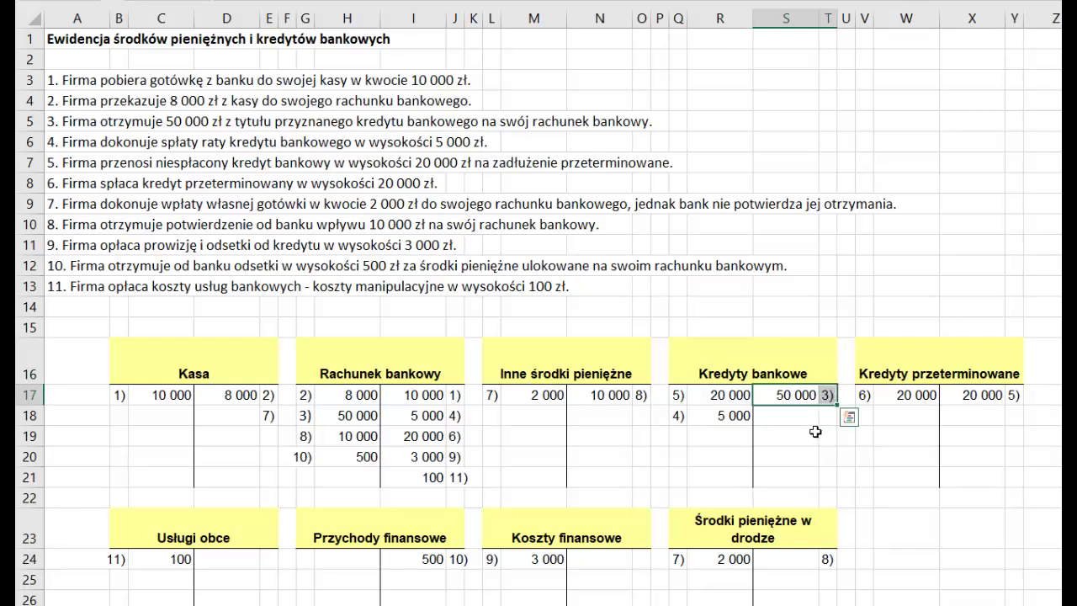
pyautogui.click(822, 395)
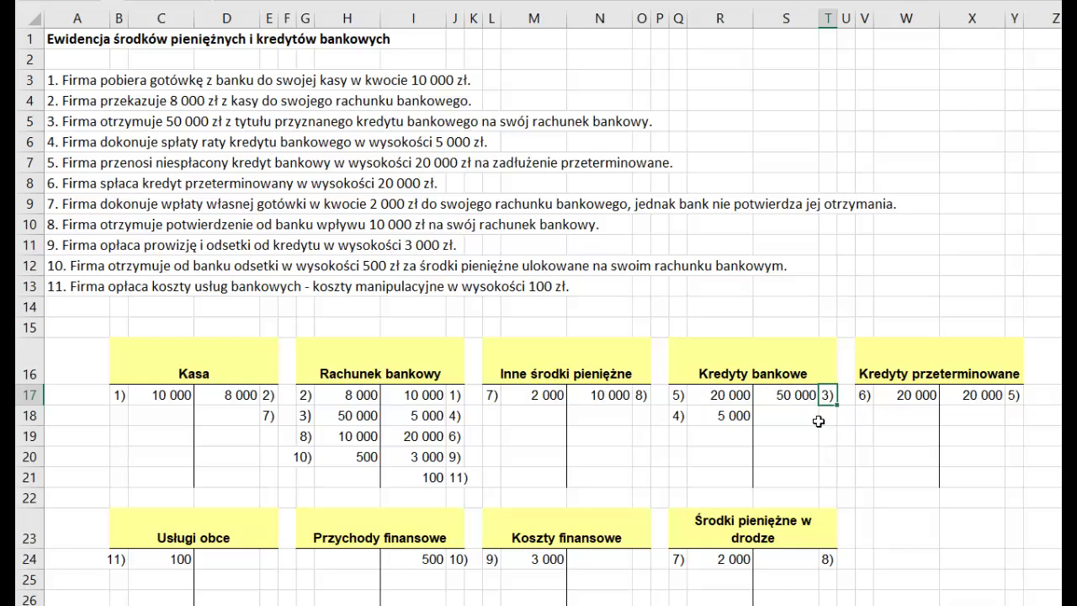
pyautogui.click(776, 373)
pyautogui.click(799, 395)
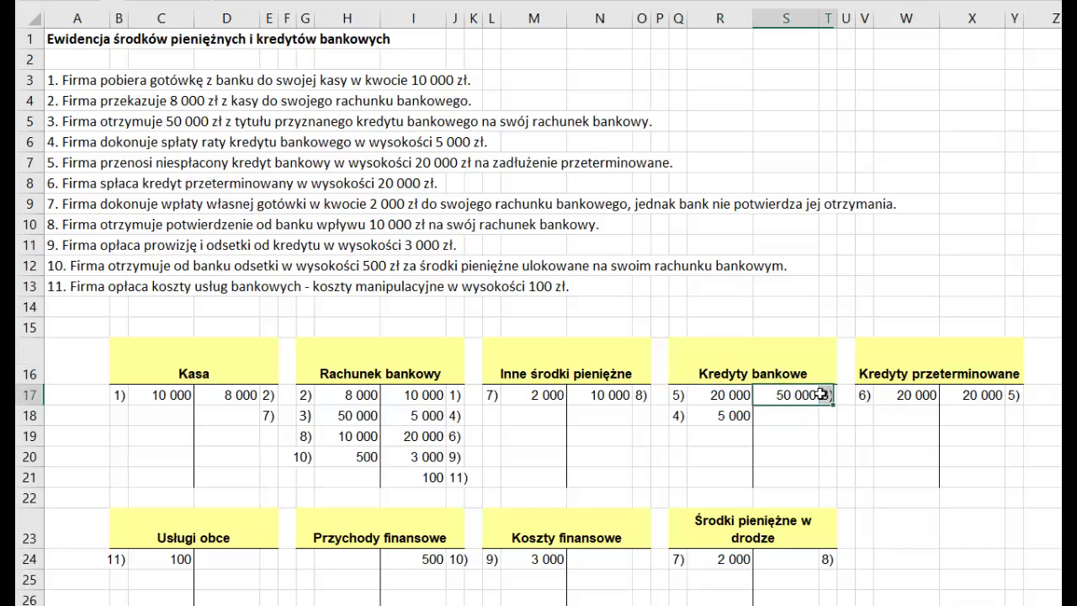
pyautogui.hotkey('ctrl', 'v')
pyautogui.click(780, 371)
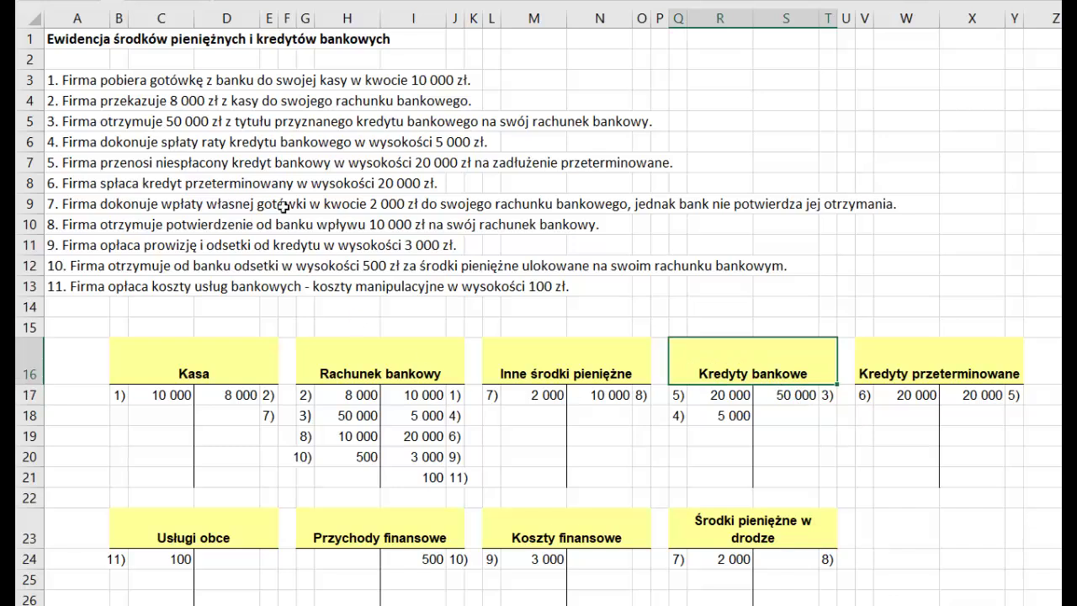
pyautogui.click(59, 141)
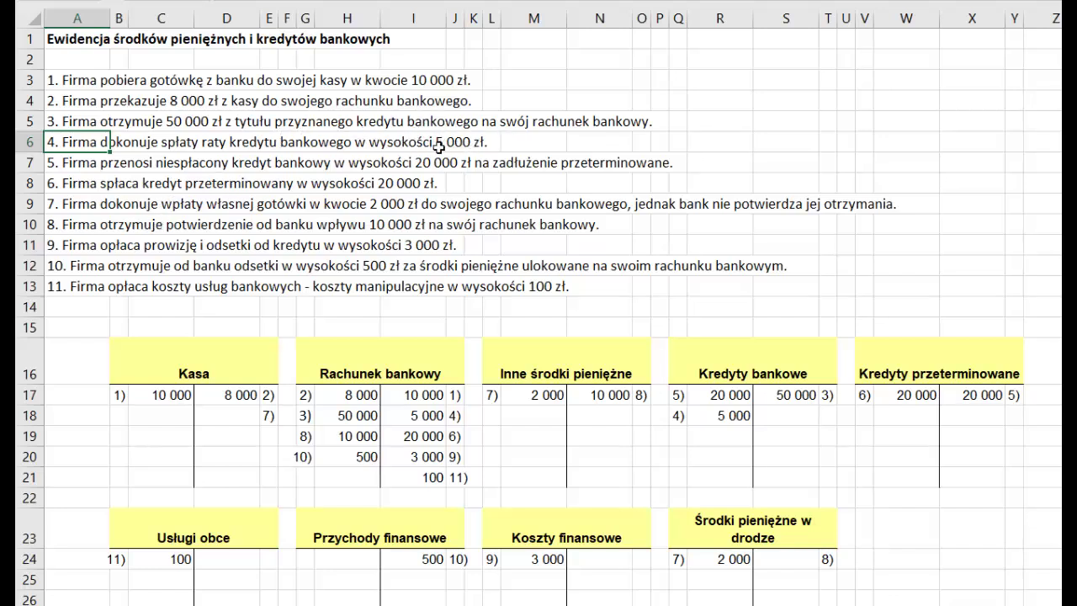
# Paste 4) 5 000 into Q18:R18 as the Kredyty bankowe debit
pyautogui.moveTo(678, 415)
pyautogui.mouseDown()
pyautogui.moveTo(720, 393)
pyautogui.moveTo(720, 415)
pyautogui.mouseUp()
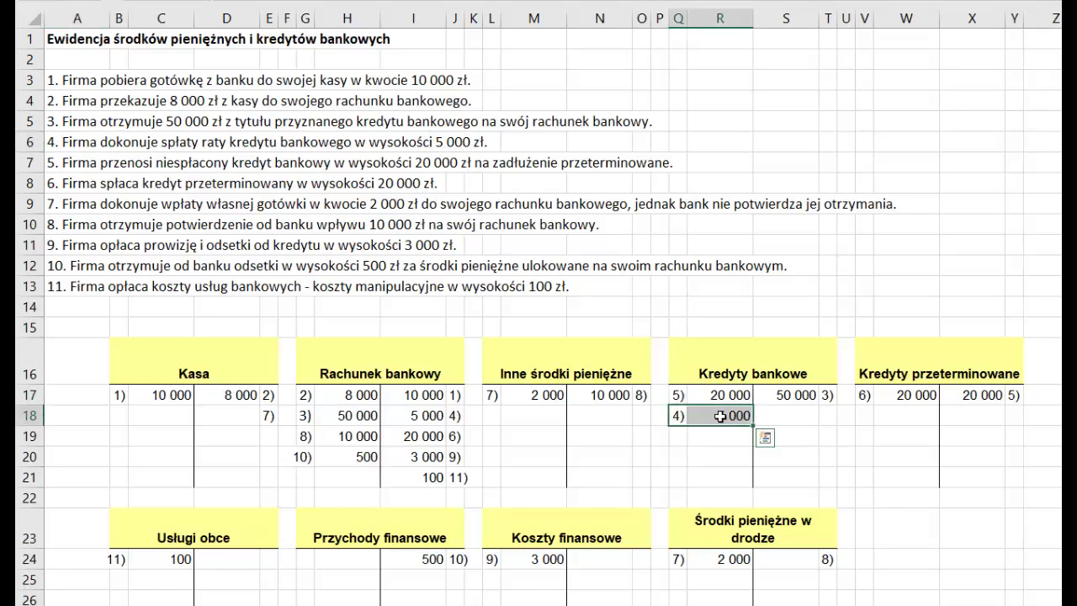
pyautogui.click(708, 365)
pyautogui.moveTo(791, 394); pyautogui.dragTo(829, 395)
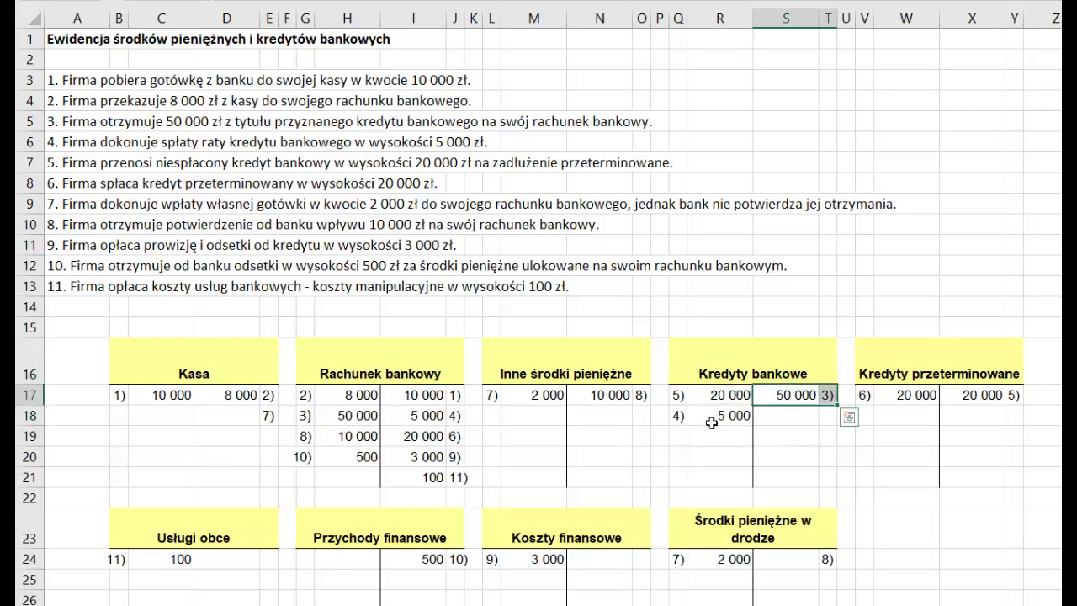
pyautogui.moveTo(678, 418); pyautogui.dragTo(711, 418)
pyautogui.hotkey('ctrl', 'c')
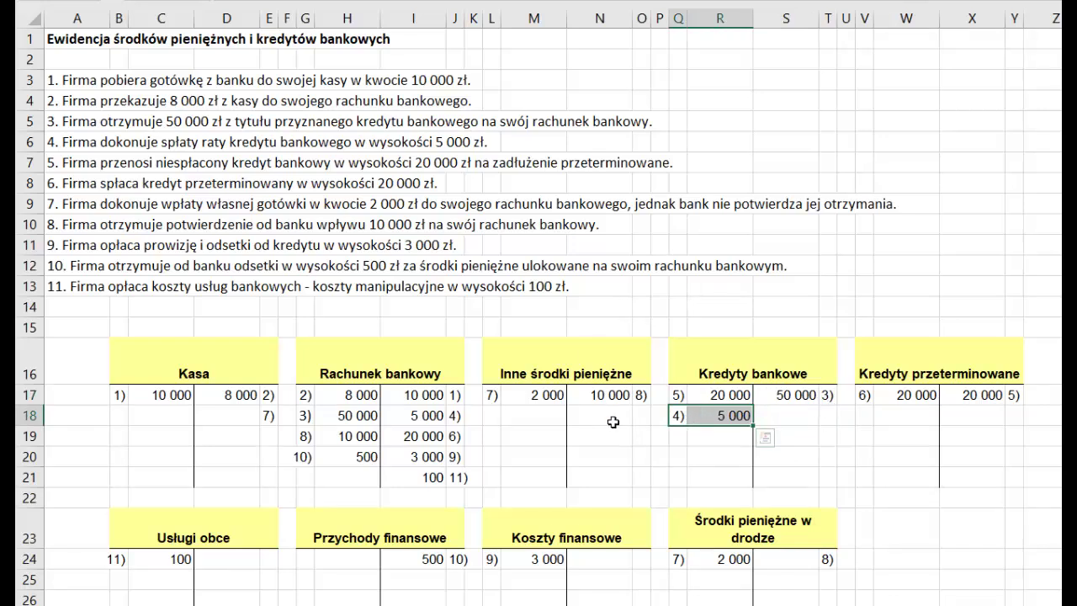
pyautogui.click(733, 363)
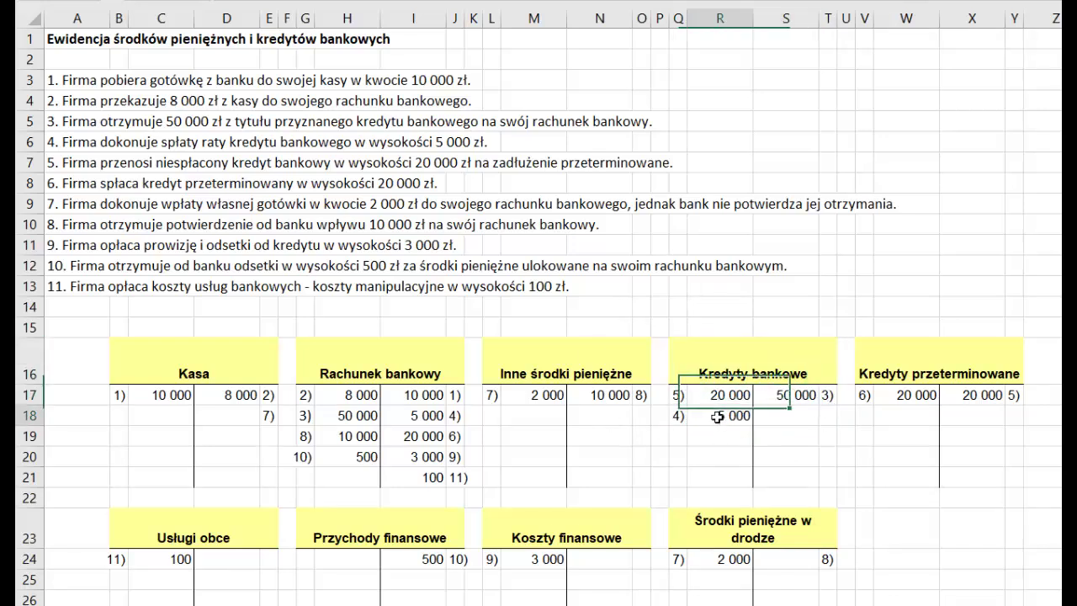
pyautogui.moveTo(721, 414); pyautogui.dragTo(680, 414)
pyautogui.hotkey('ctrl', 'v')
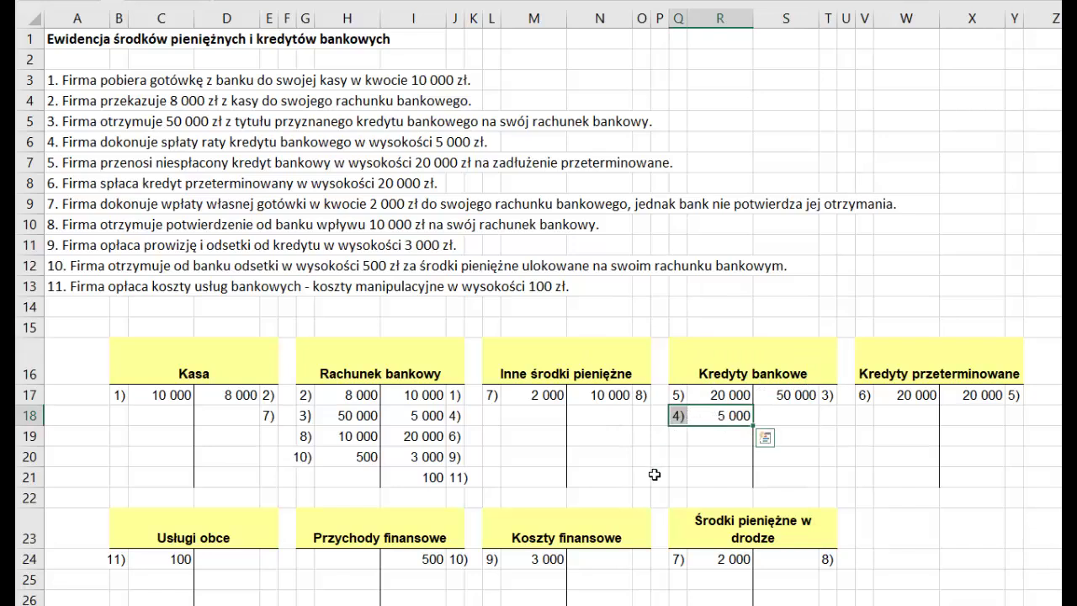
pyautogui.click(679, 415)
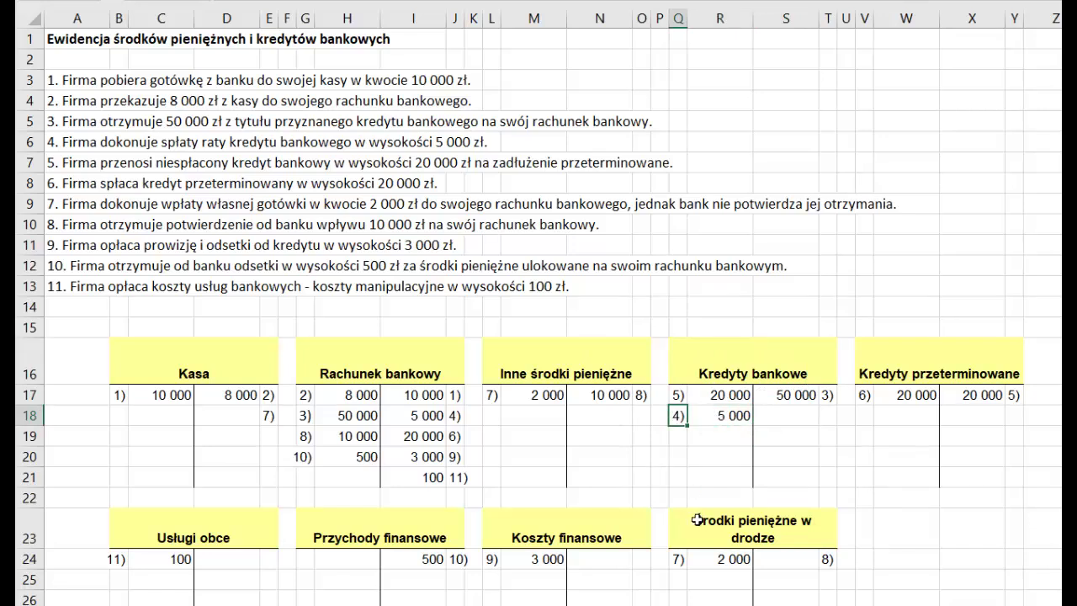
pyautogui.click(717, 415)
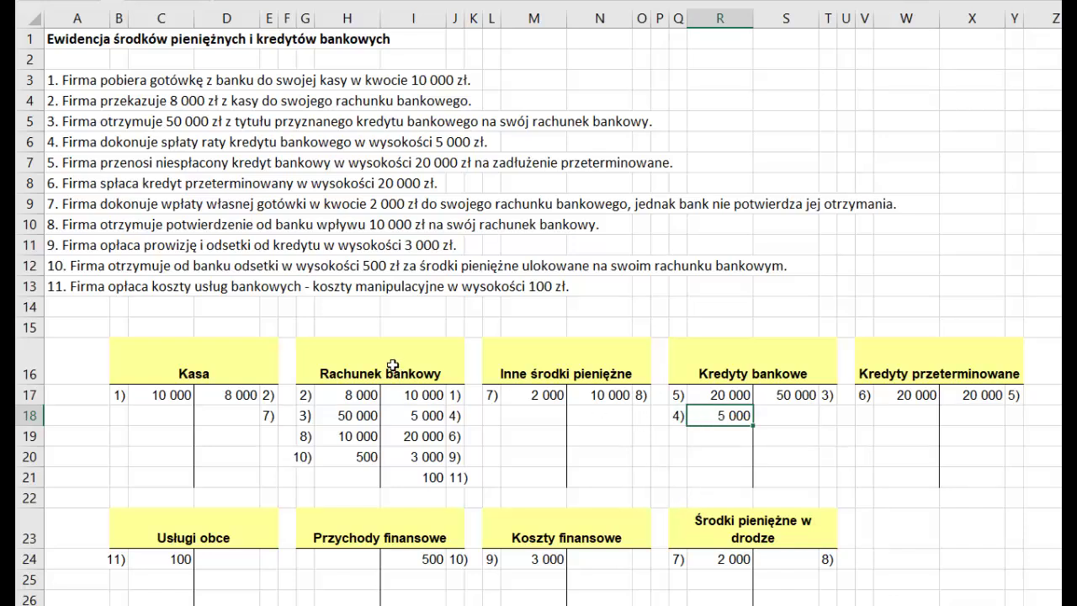
# Check the matching 5 000 4) credit in Rachunek bankowy I18:J18
pyautogui.click(53, 140)
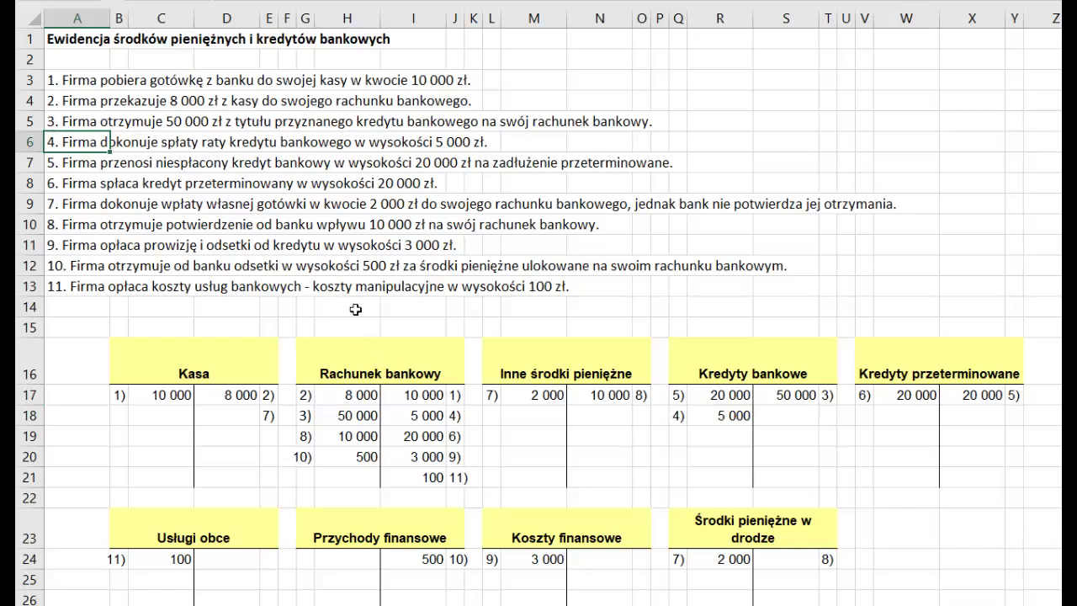
pyautogui.moveTo(426, 414); pyautogui.dragTo(455, 416)
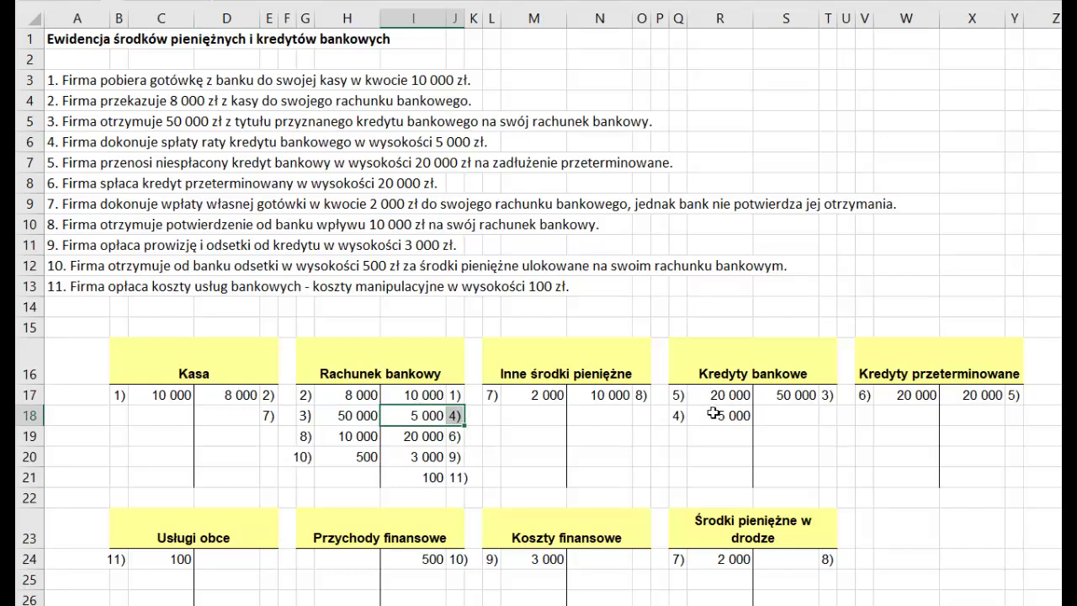
pyautogui.moveTo(723, 415); pyautogui.dragTo(680, 414)
pyautogui.moveTo(425, 414); pyautogui.dragTo(454, 416)
pyautogui.click(360, 361)
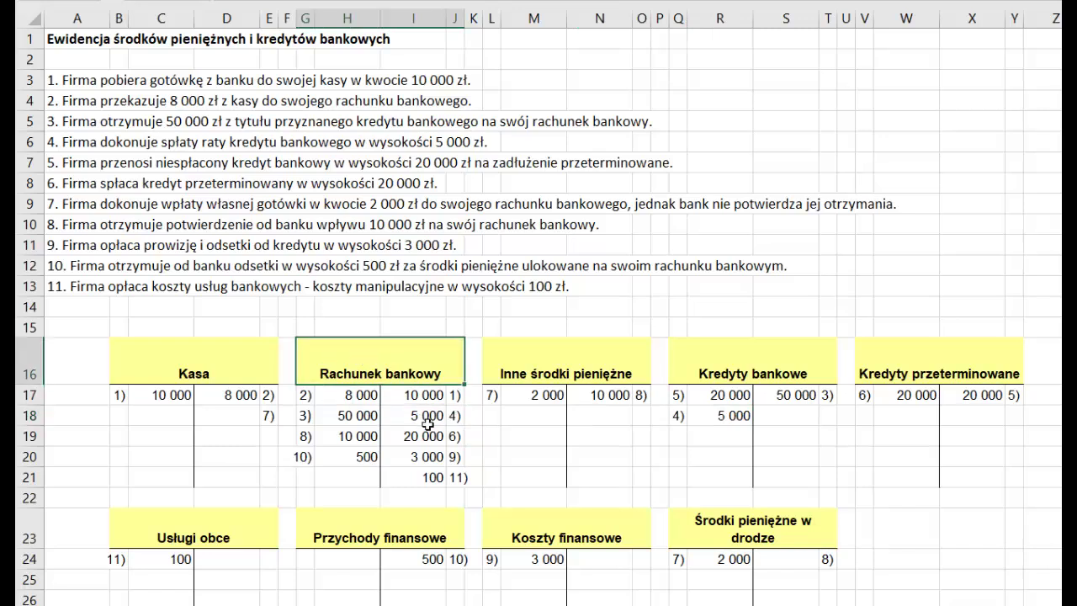
pyautogui.moveTo(425, 416); pyautogui.dragTo(456, 415)
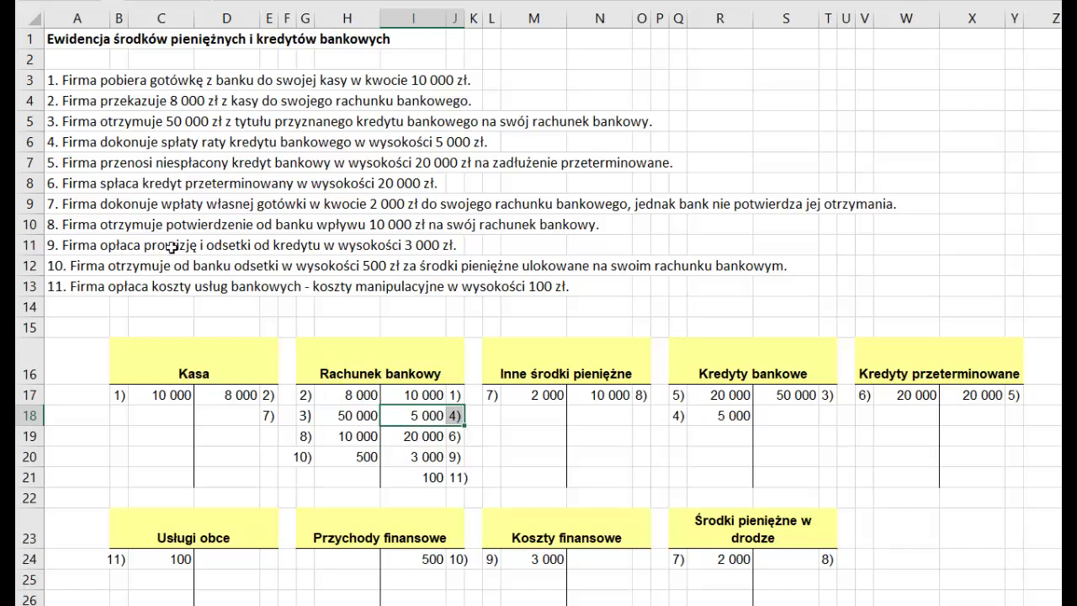
pyautogui.click(49, 162)
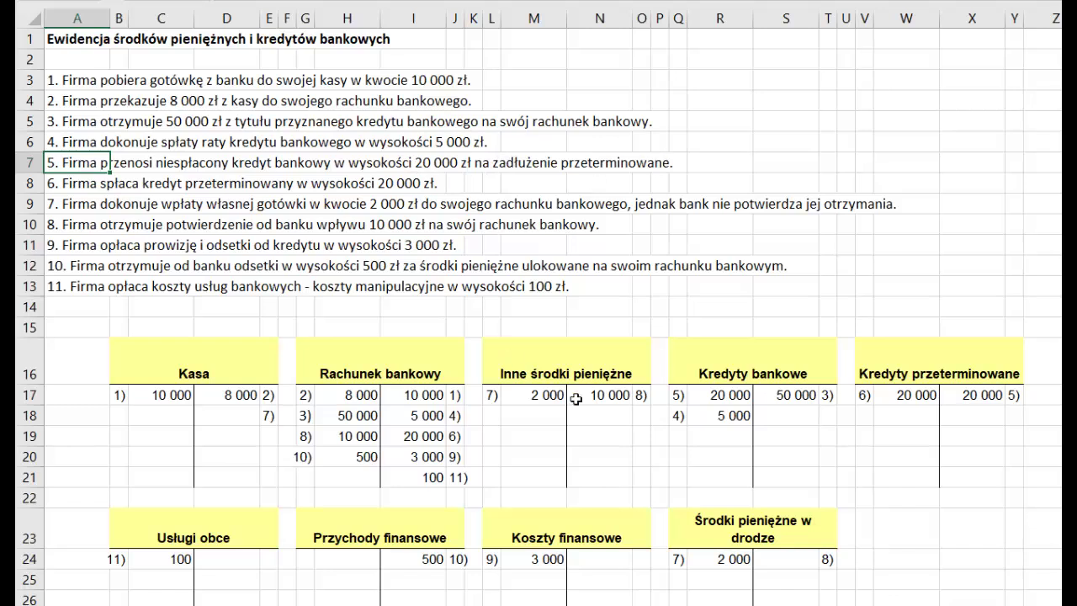
# Post 5) 20 000 as the Kredyty bankowe debit in Q17:R17
pyautogui.click(748, 381)
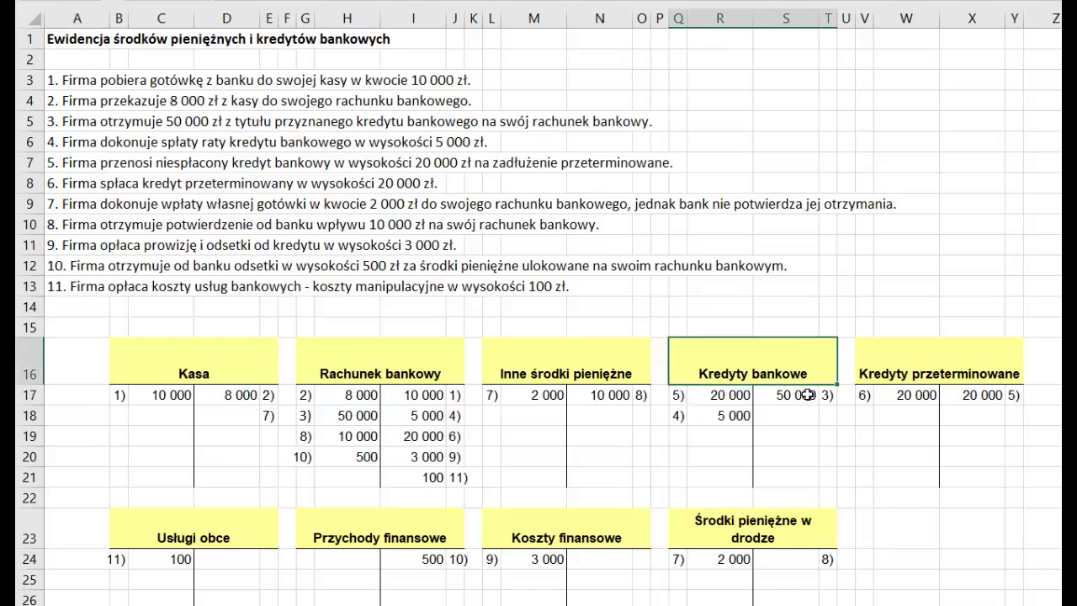
pyautogui.moveTo(805, 395); pyautogui.dragTo(826, 396)
pyautogui.moveTo(726, 417); pyautogui.dragTo(678, 414)
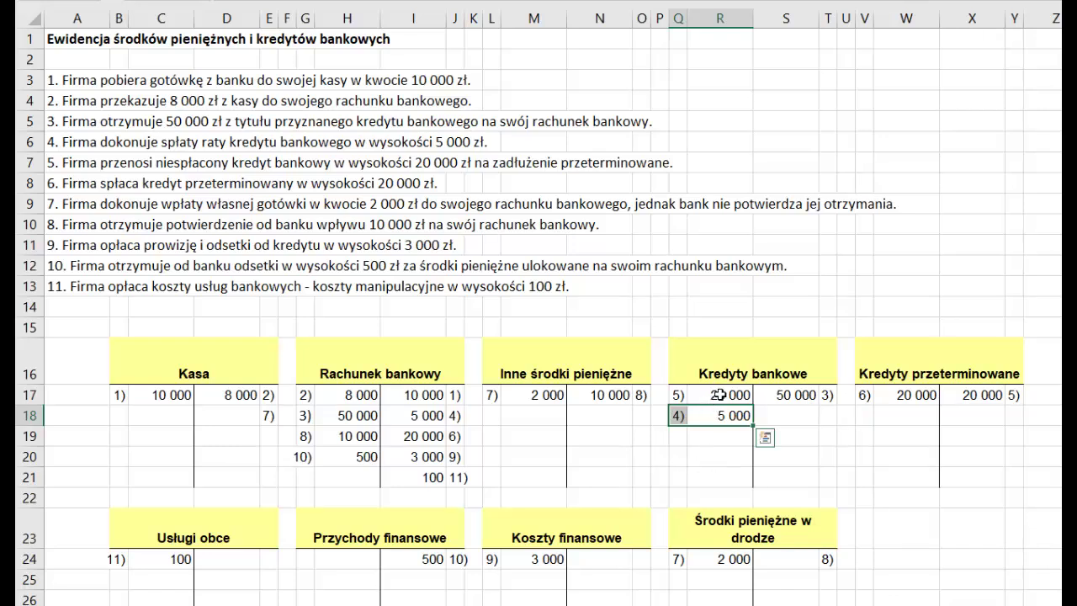
pyautogui.moveTo(720, 395); pyautogui.dragTo(678, 395)
pyautogui.hotkey('ctrl', 'c')
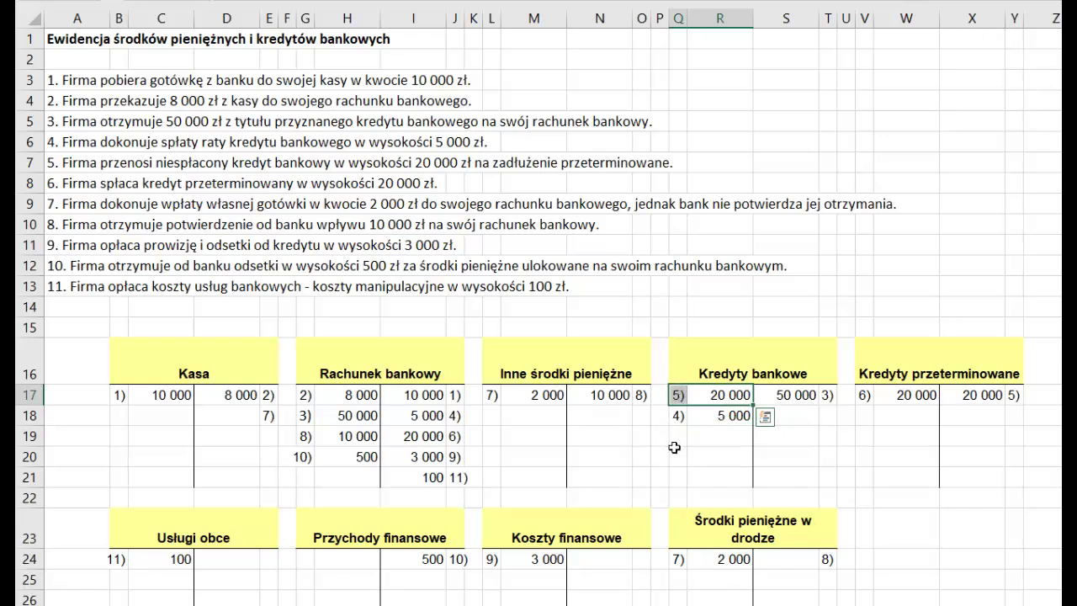
pyautogui.click(751, 372)
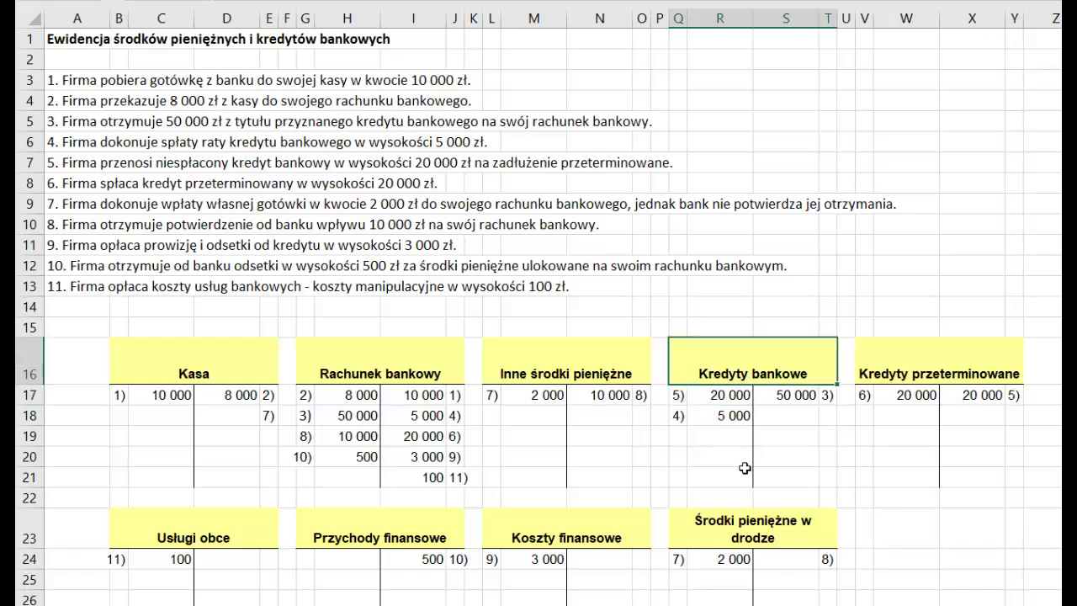
pyautogui.click(678, 395)
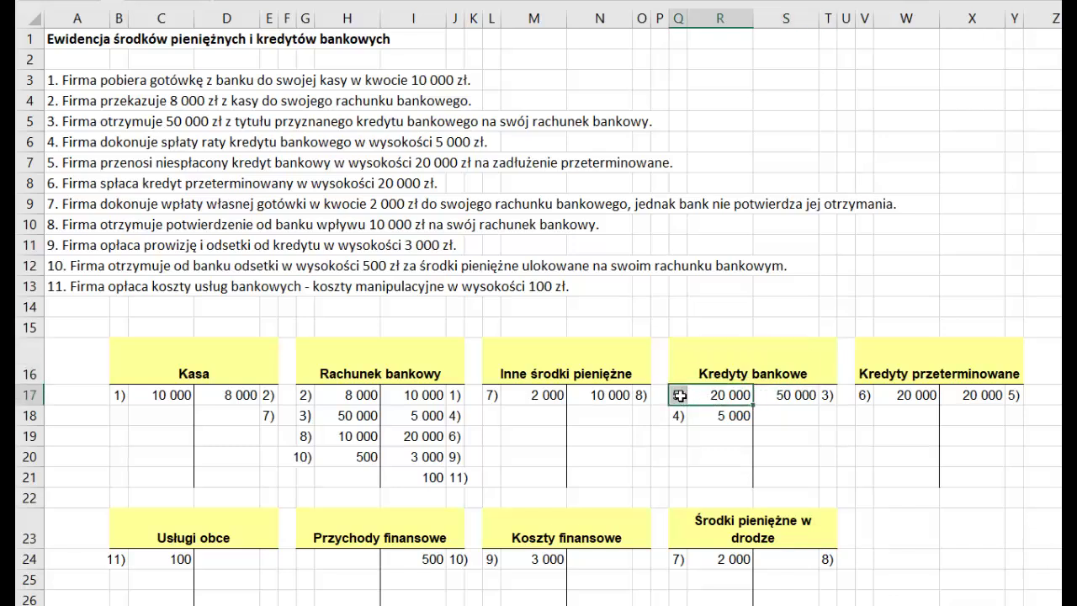
pyautogui.hotkey('ctrl', 'v')
pyautogui.click(771, 371)
pyautogui.moveTo(712, 395); pyautogui.dragTo(678, 395)
pyautogui.hotkey('ctrl', 'v')
# Paste 20 000 5) as the Kredyty przeterminowane credit in X17:Y17
pyautogui.click(932, 366)
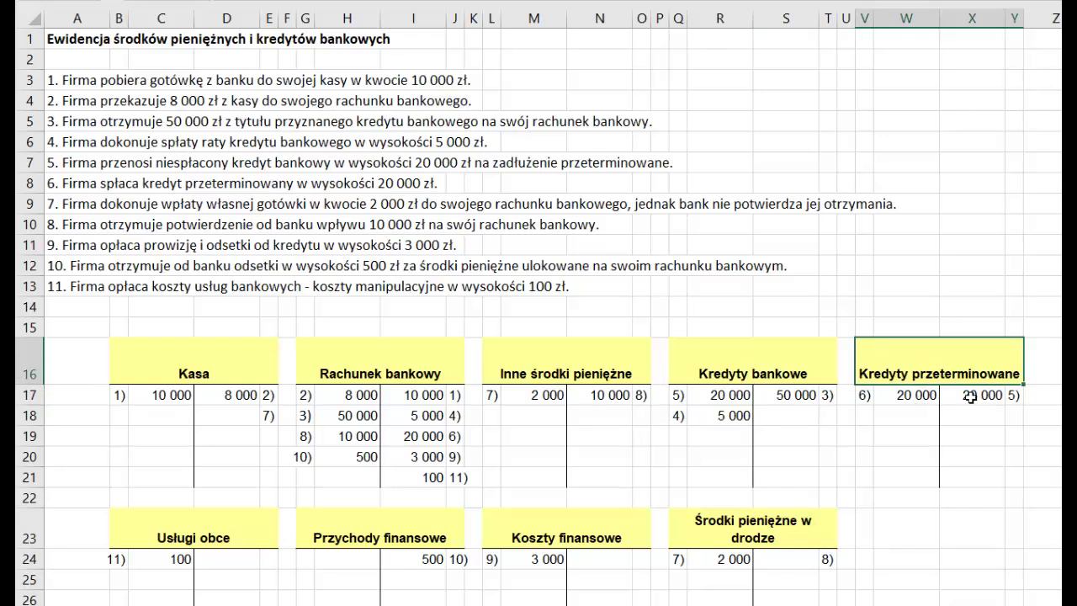
pyautogui.moveTo(970, 394); pyautogui.dragTo(1009, 395)
pyautogui.hotkey('ctrl', 'v')
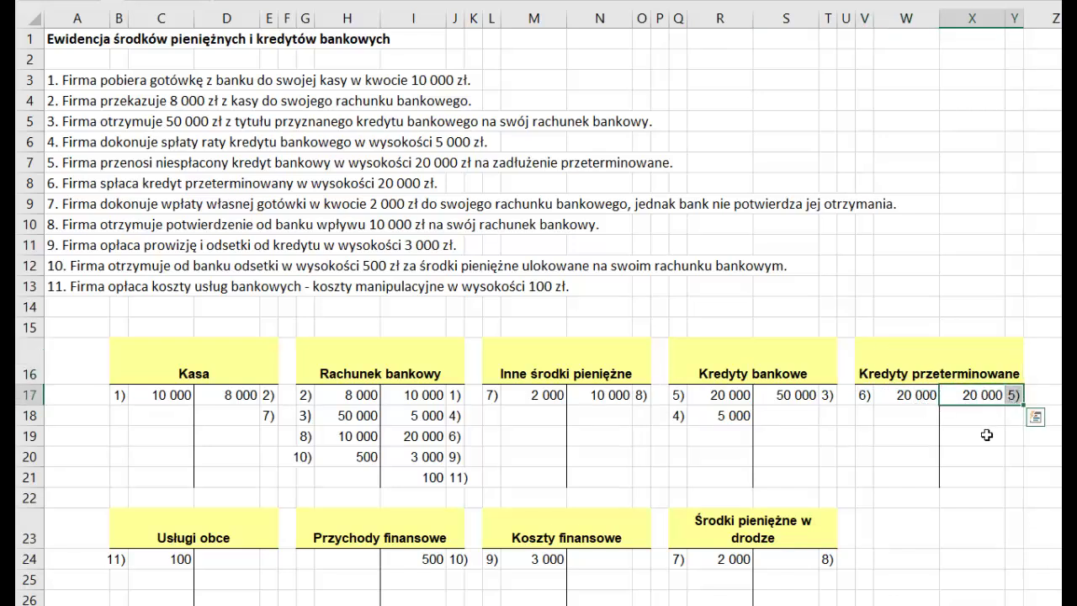
pyautogui.moveTo(717, 395); pyautogui.dragTo(673, 399)
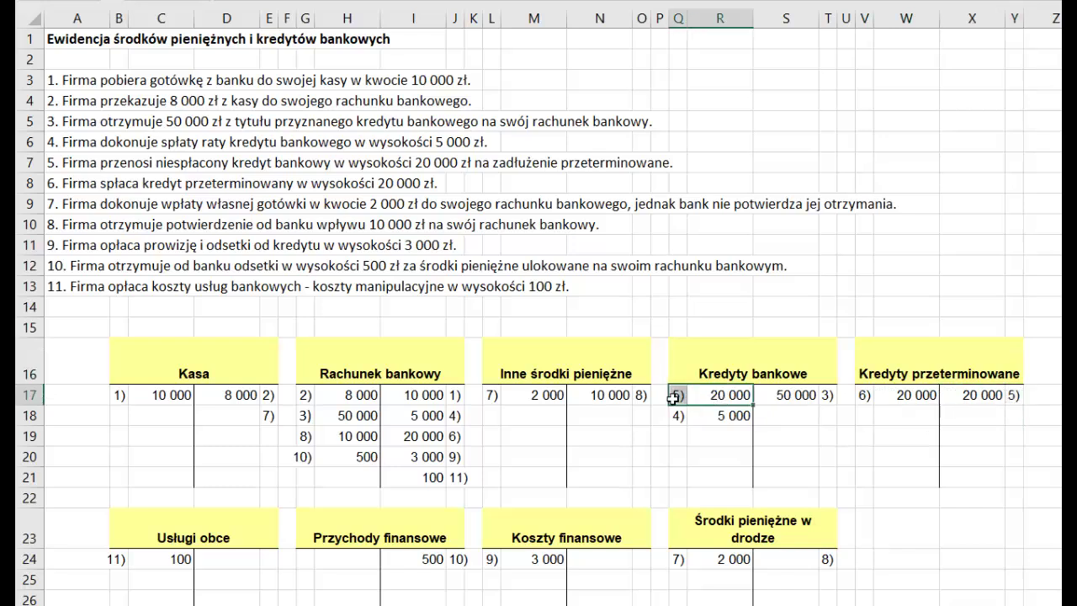
pyautogui.hotkey('ctrl', 'v')
pyautogui.moveTo(974, 395); pyautogui.dragTo(1009, 395)
pyautogui.hotkey('ctrl', 'v')
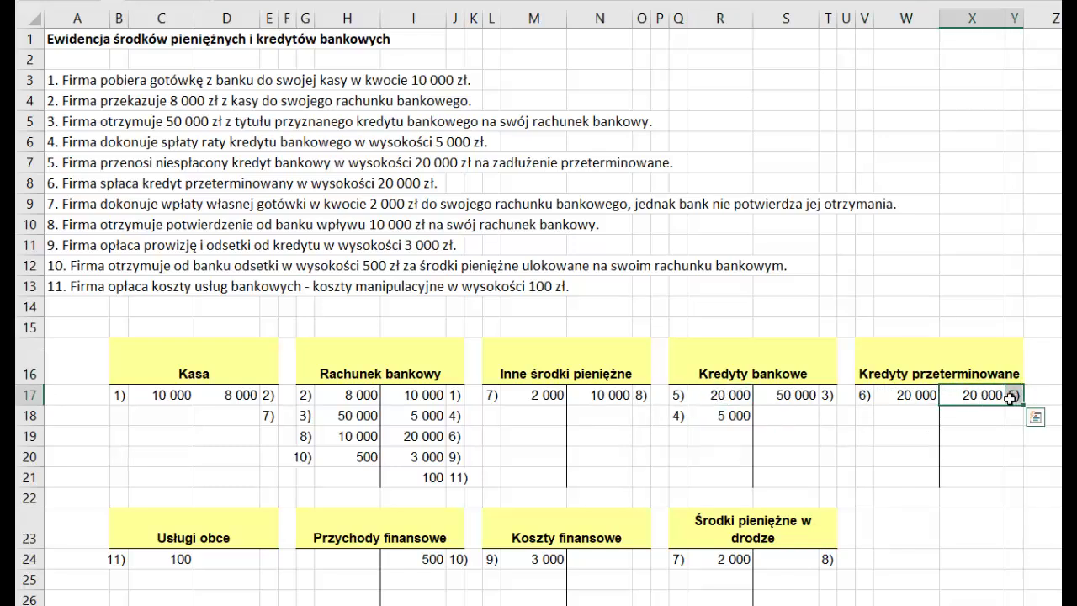
pyautogui.click(1001, 365)
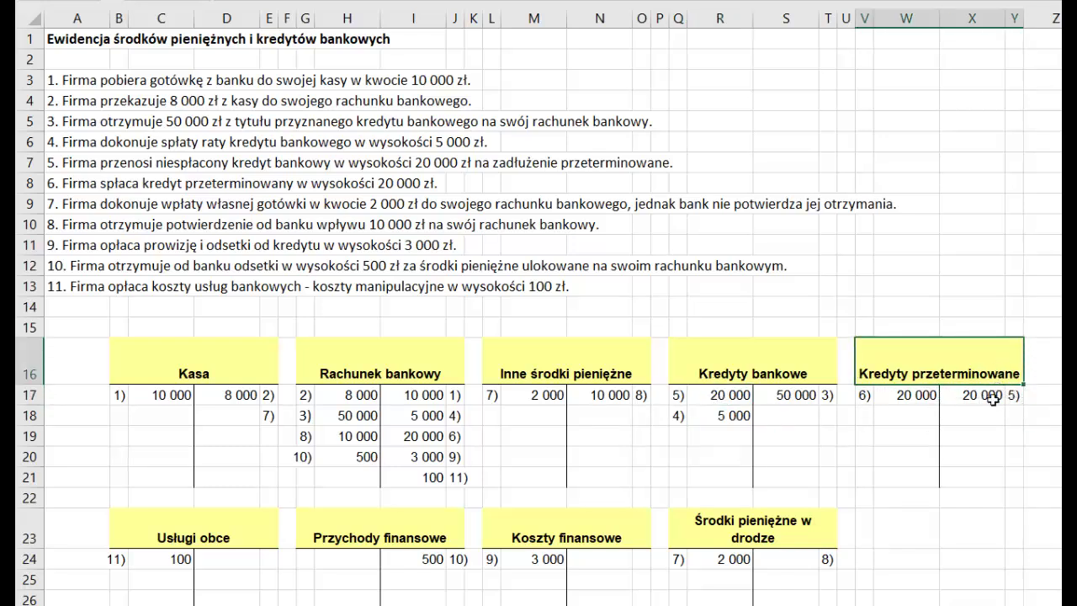
pyautogui.moveTo(984, 399); pyautogui.dragTo(1009, 396)
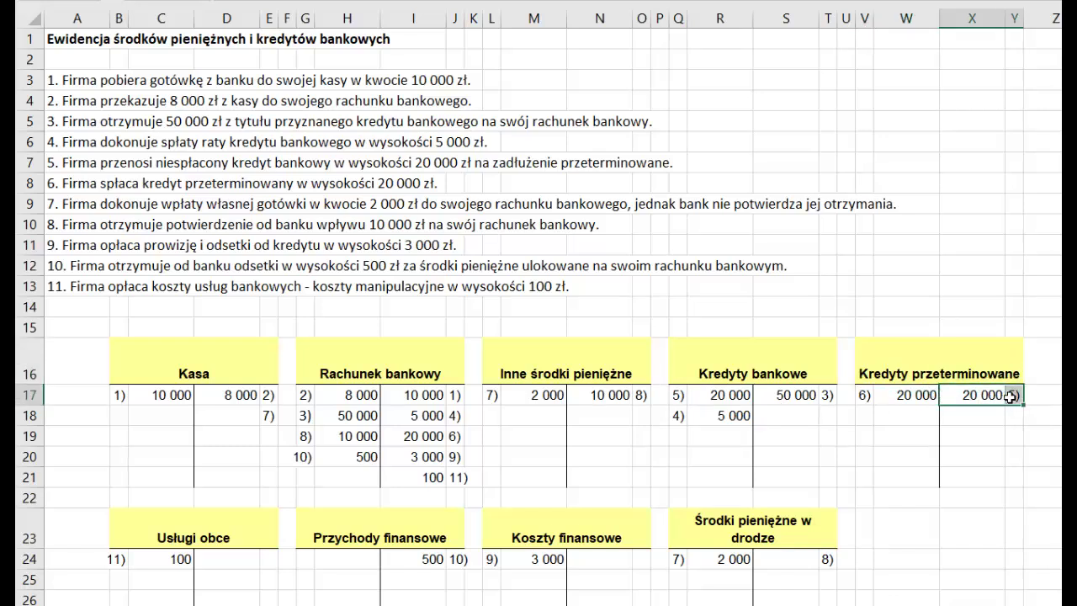
pyautogui.hotkey('ctrl', 'v')
pyautogui.press('Escape')
pyautogui.click(63, 180)
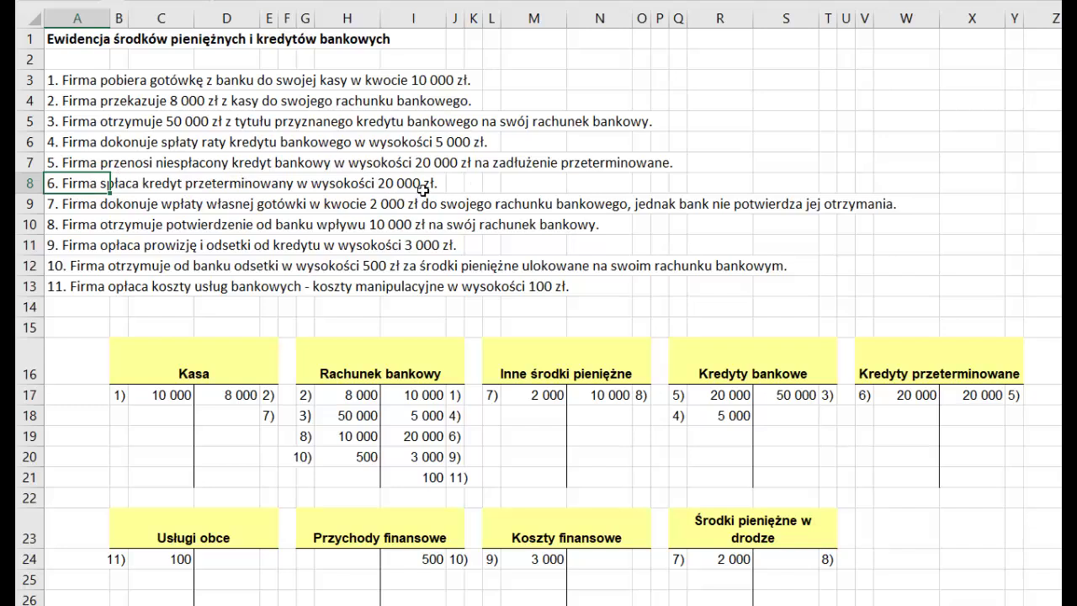
# Paste 6) 20 000 as the Kredyty przeterminowane debit in V17:W17
pyautogui.click(883, 362)
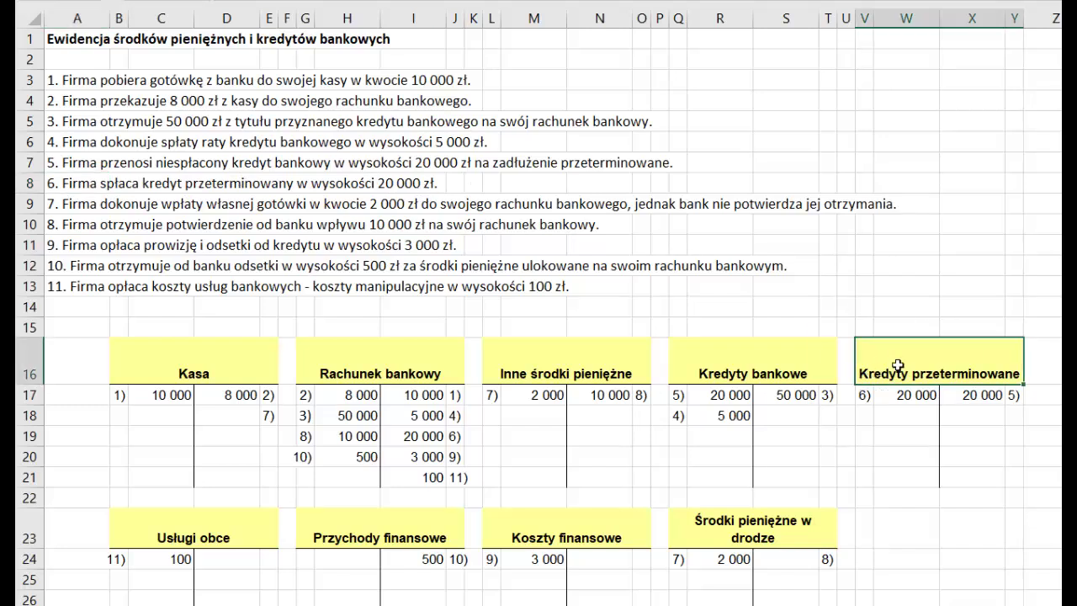
pyautogui.click(974, 394)
pyautogui.hotkey('ctrl', 'v')
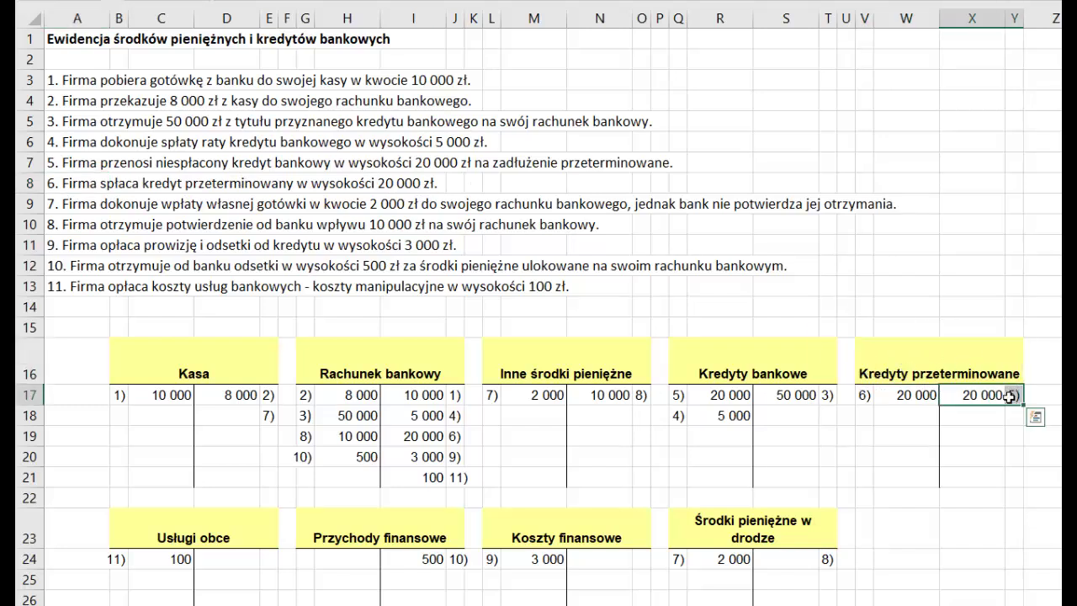
pyautogui.moveTo(921, 394); pyautogui.dragTo(867, 395)
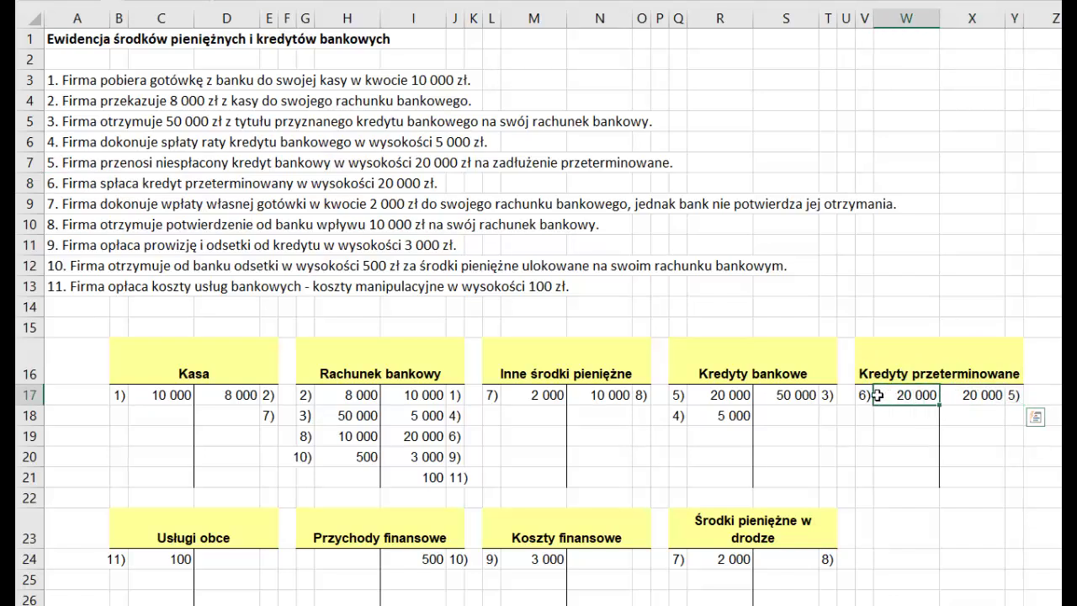
pyautogui.hotkey('ctrl', 'v')
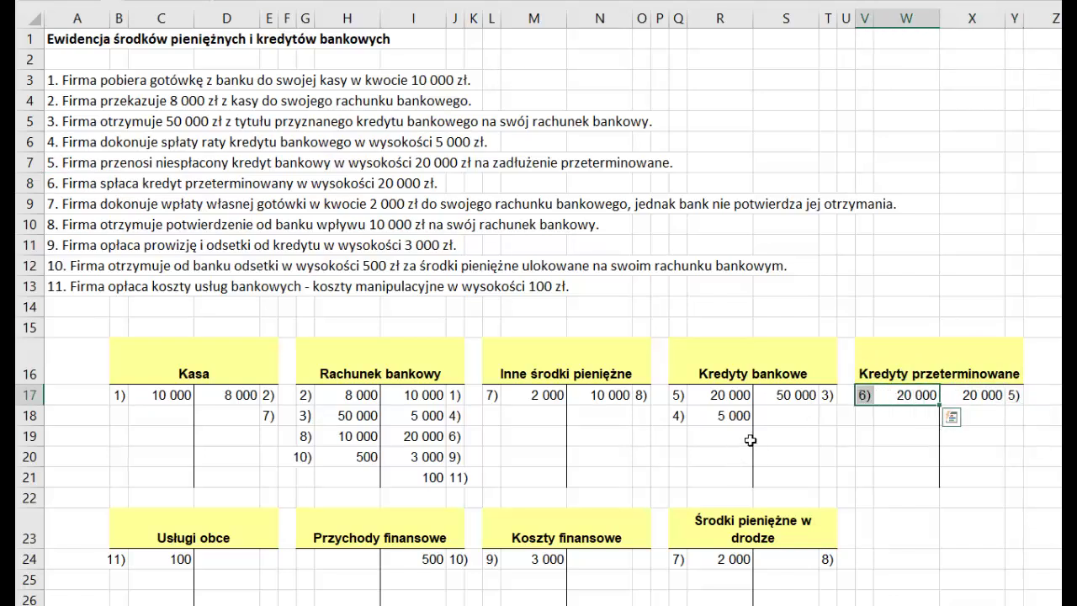
pyautogui.moveTo(903, 395); pyautogui.dragTo(859, 393)
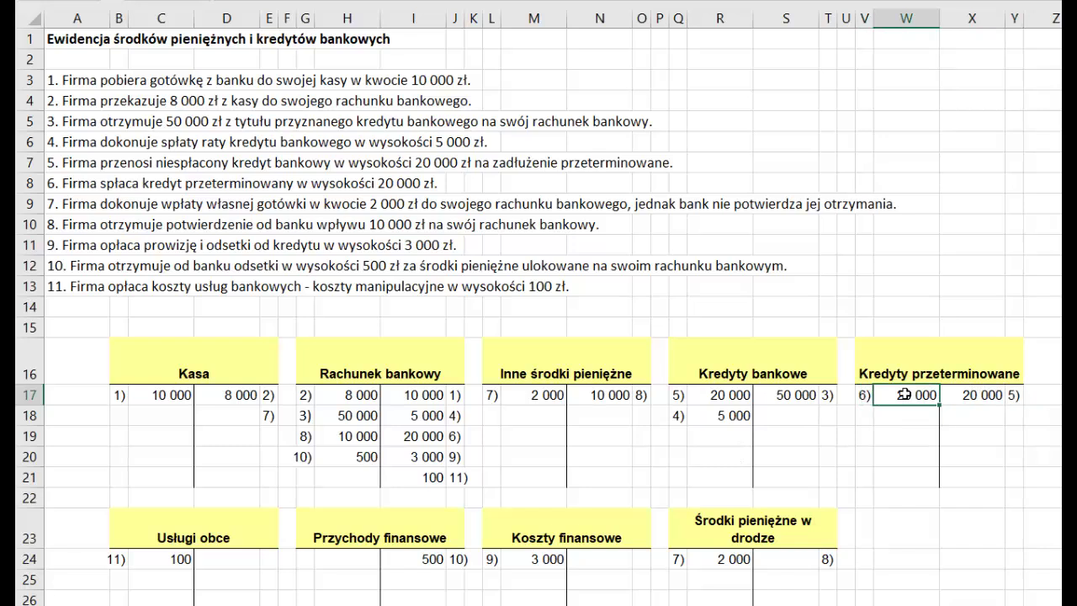
pyautogui.write('6)\t20 000')
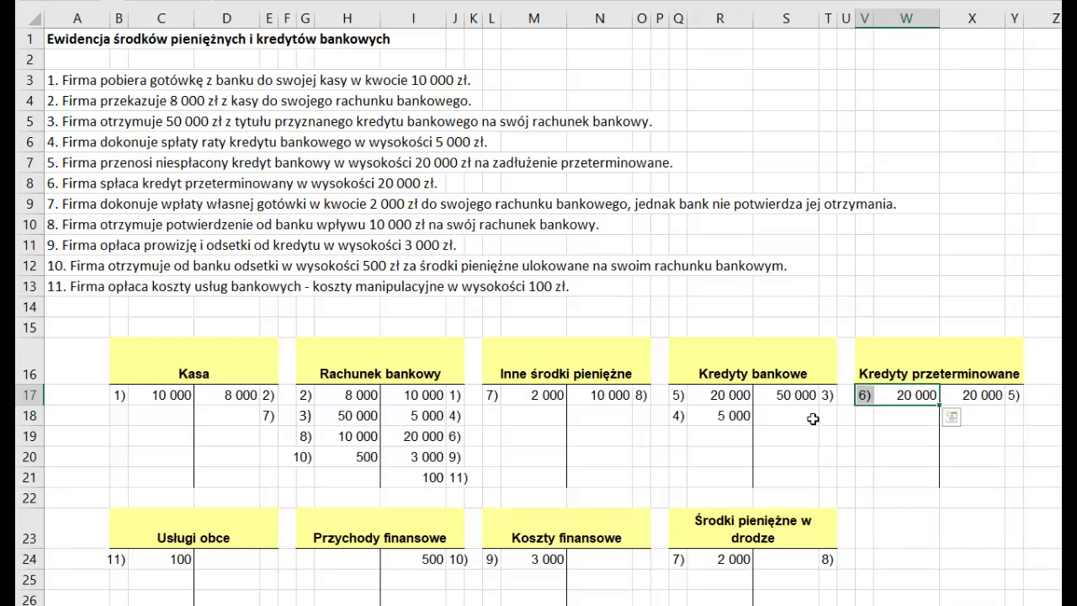
# Enter 20 000 6) as the Rachunek bankowy credit in I19:J19
pyautogui.click(427, 435)
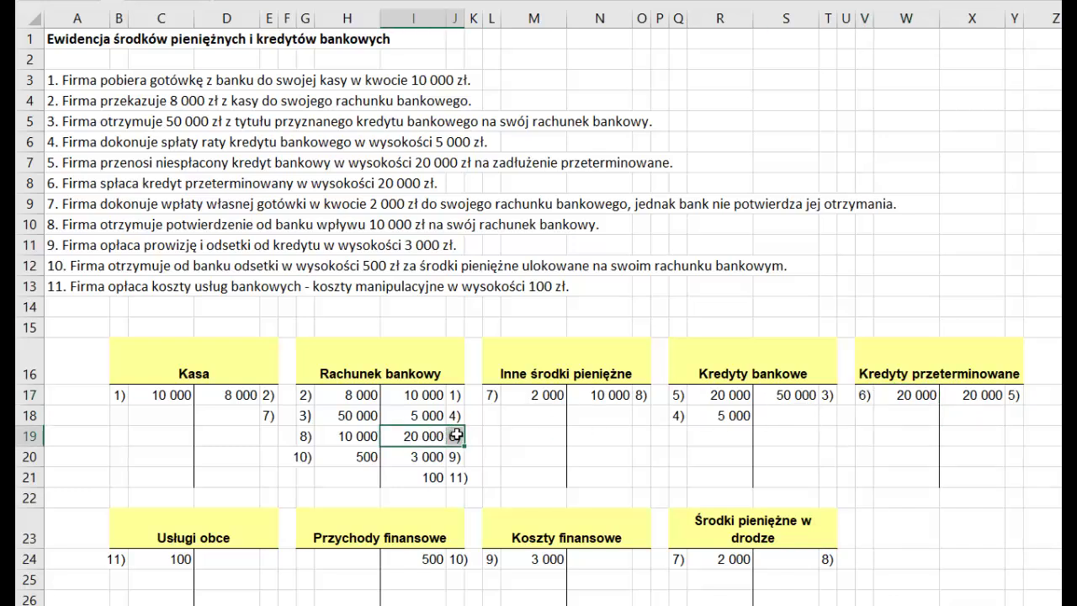
pyautogui.hotkey('ctrl', 'v')
pyautogui.click(348, 360)
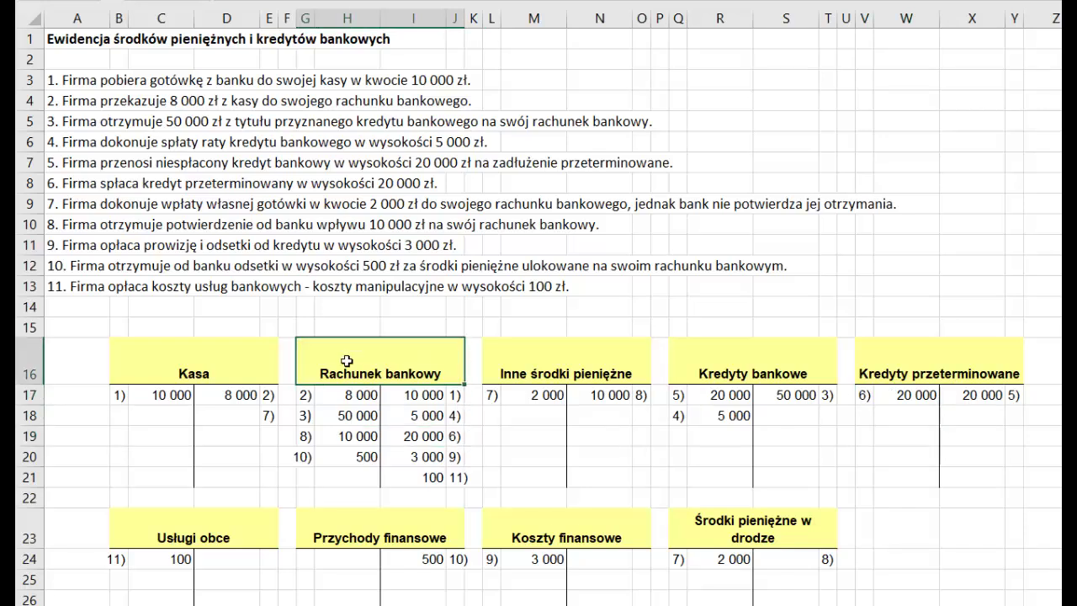
pyautogui.click(415, 436)
pyautogui.hotkey('ctrl', 'v')
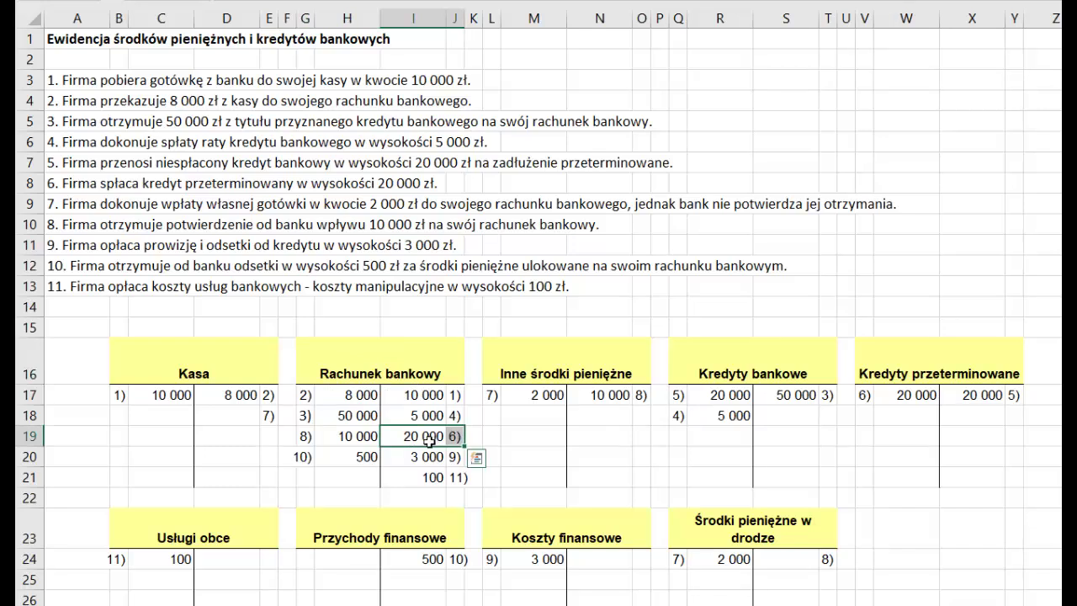
pyautogui.click(455, 437)
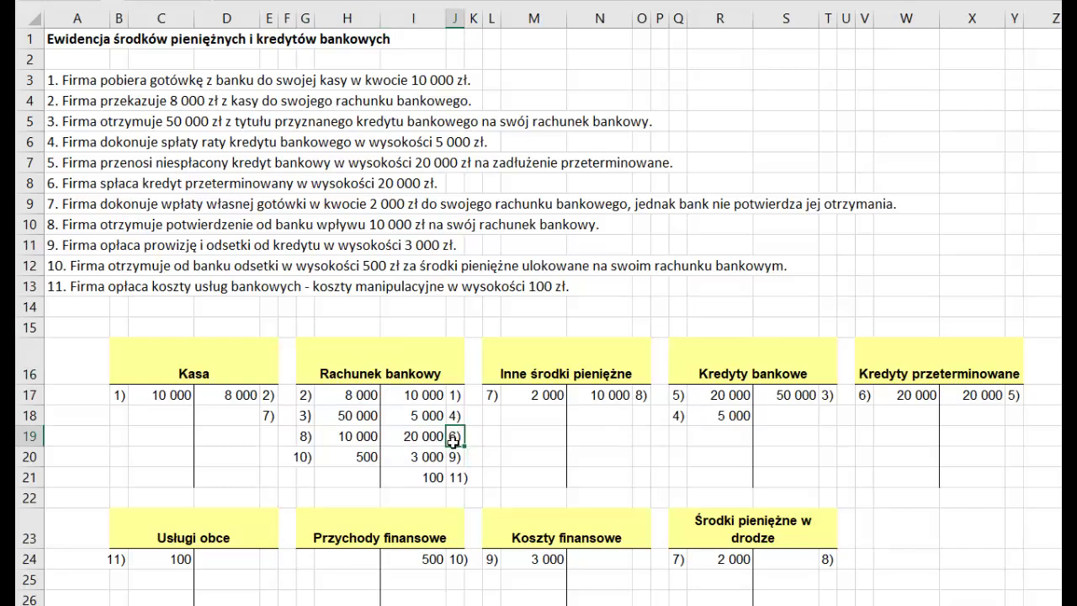
pyautogui.moveTo(927, 393); pyautogui.dragTo(846, 395)
pyautogui.hotkey('ctrl', 'v')
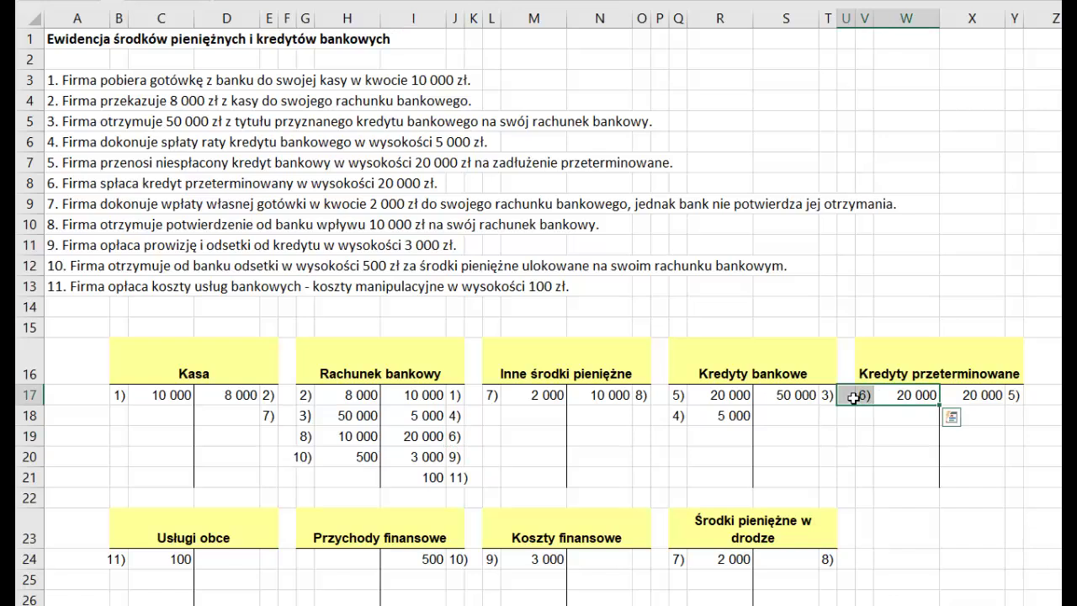
pyautogui.moveTo(409, 436); pyautogui.dragTo(455, 437)
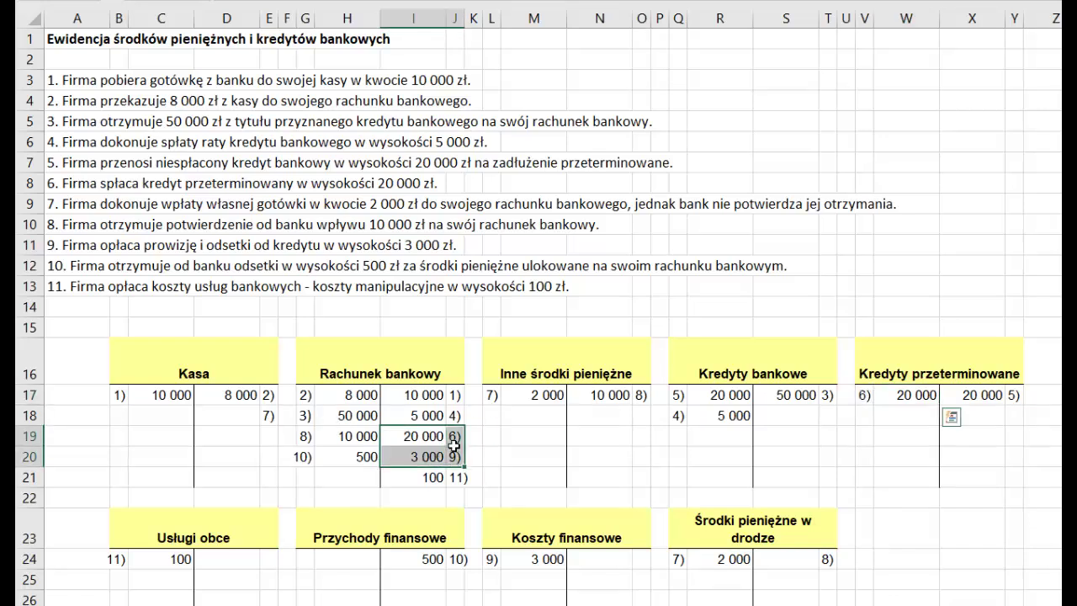
pyautogui.click(52, 203)
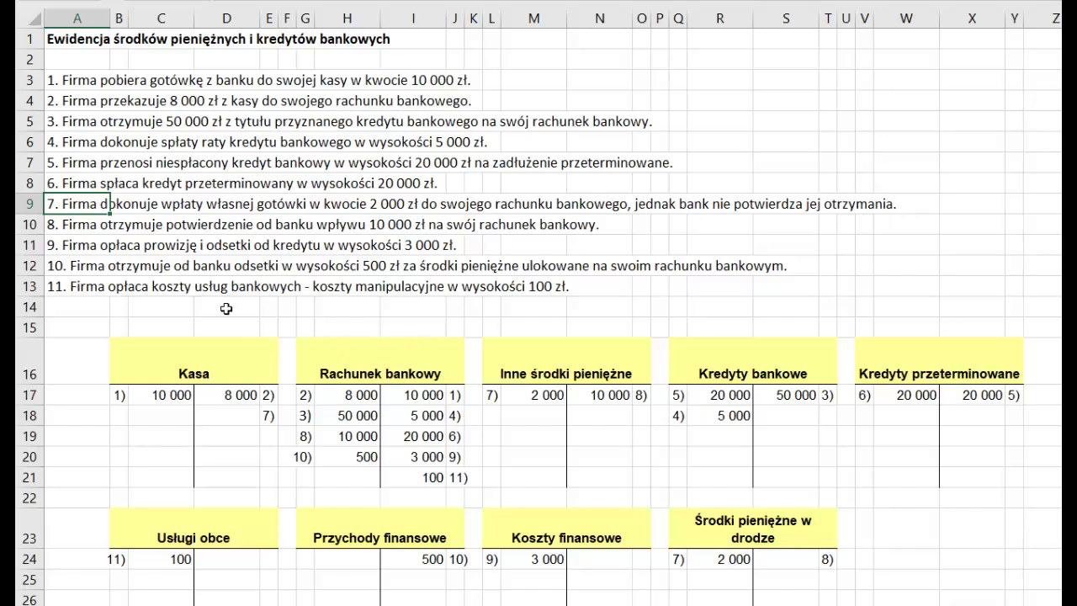
# Enter 2000 with 7) on the Kasa credit side in D18:E18
pyautogui.click(239, 410)
pyautogui.write('2000')
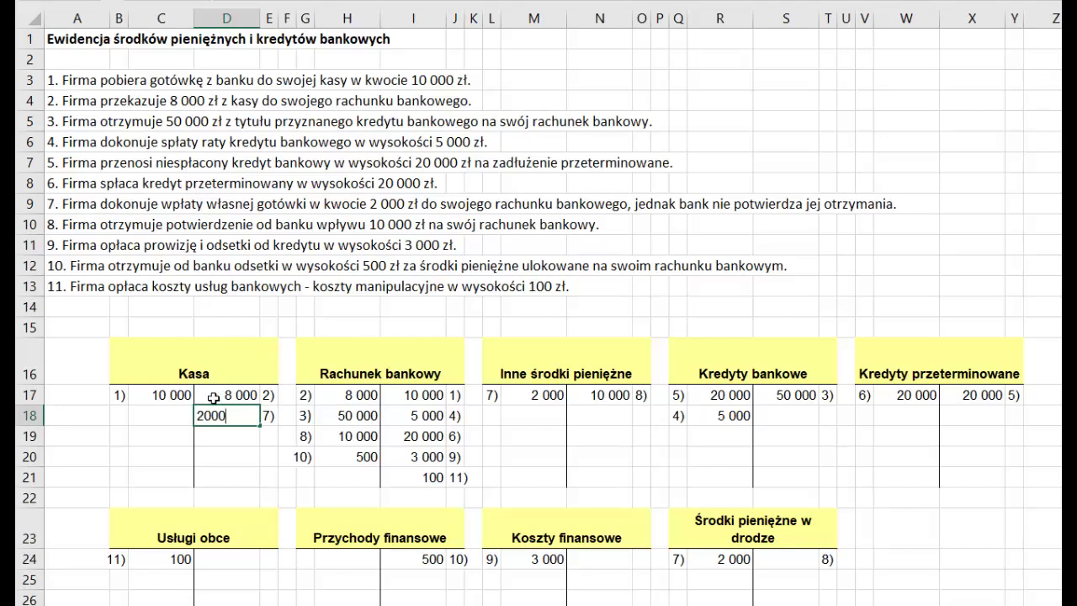
pyautogui.press('Return')
pyautogui.click(237, 409)
pyautogui.moveTo(260, 424); pyautogui.dragTo(267, 420)
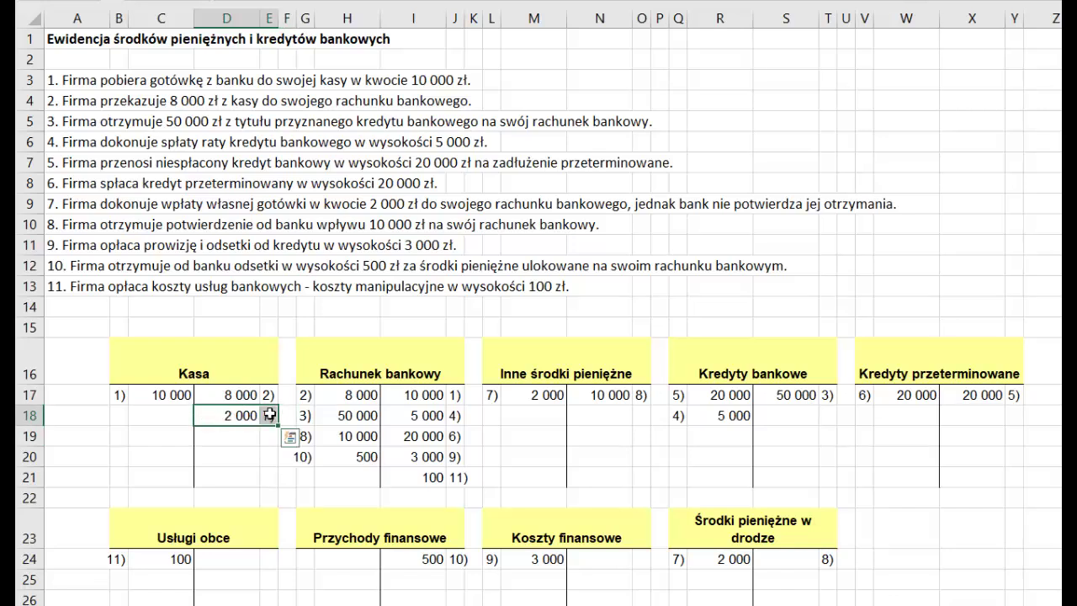
pyautogui.moveTo(193, 373)
pyautogui.mouseDown()
pyautogui.moveTo(219, 418)
pyautogui.moveTo(272, 415)
pyautogui.mouseUp()
pyautogui.moveTo(300, 457); pyautogui.dragTo(345, 460)
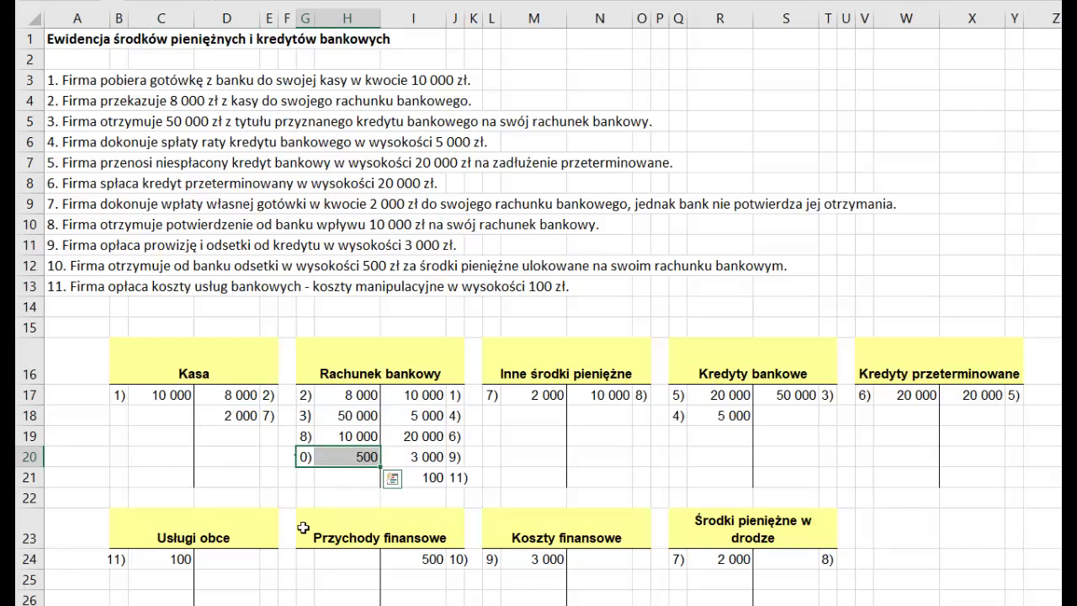
pyautogui.click(67, 209)
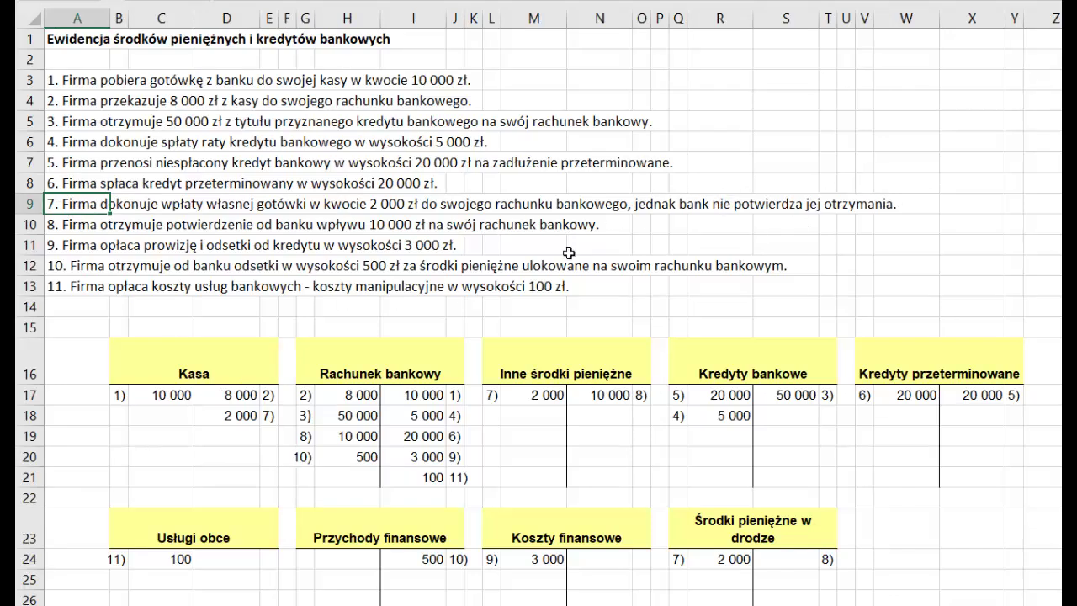
pyautogui.click(242, 414)
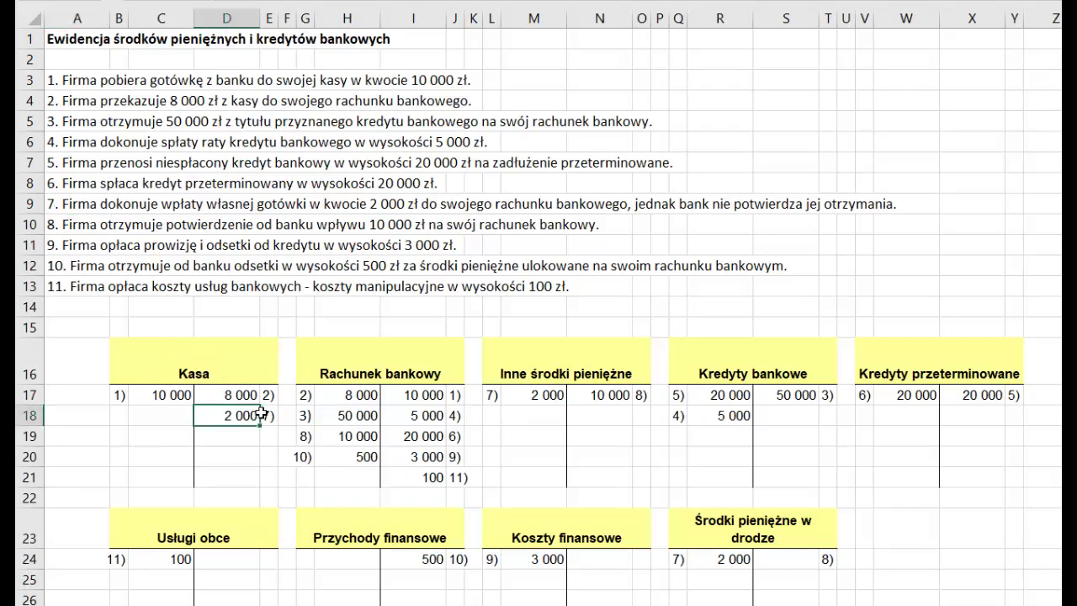
pyautogui.hotkey('ctrl', 'v')
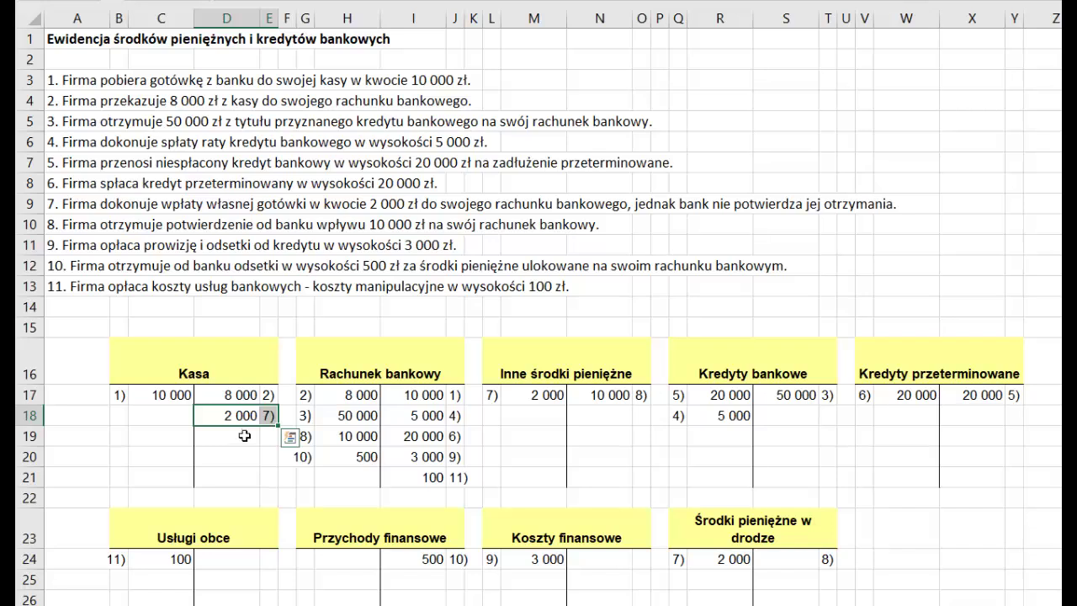
pyautogui.click(196, 346)
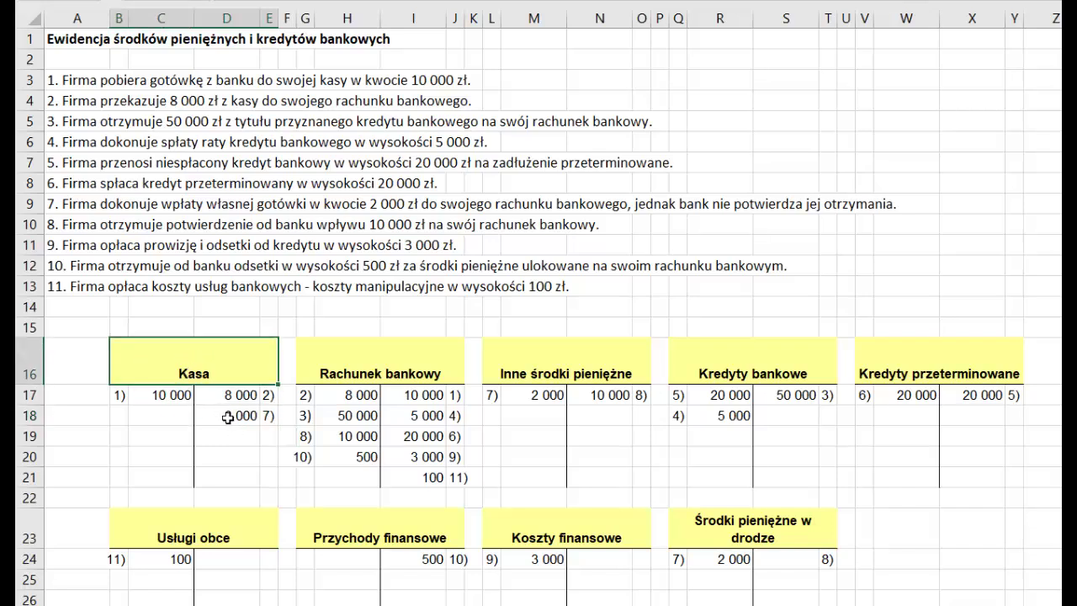
pyautogui.click(227, 417)
pyautogui.hotkey('ctrl', 'v')
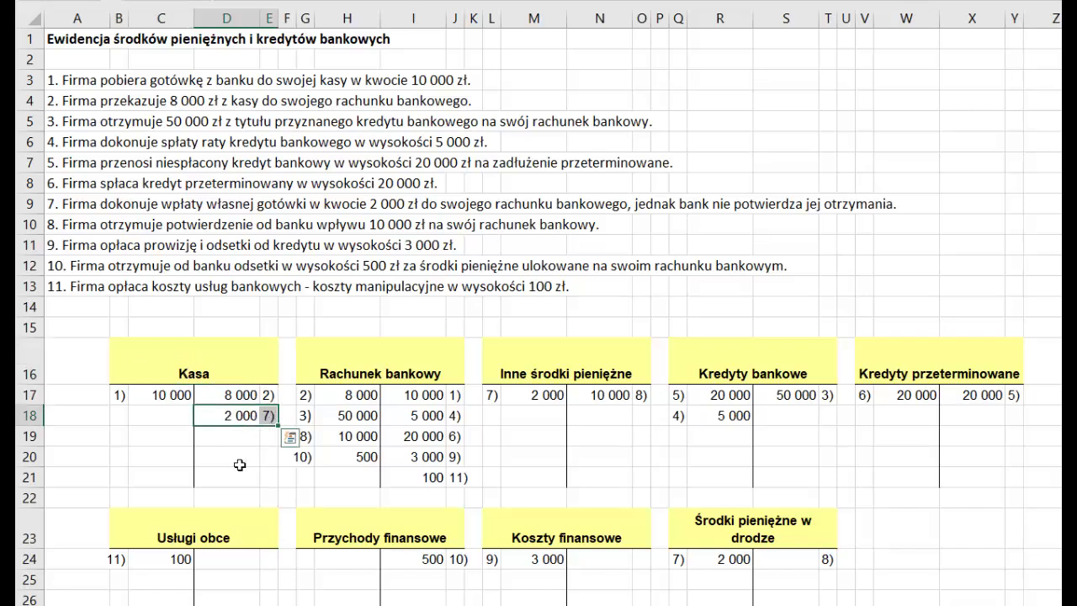
pyautogui.press('Escape')
# Paste 7) 2 000 into L17:M17 of Inne środki pieniężne
pyautogui.click(493, 395)
pyautogui.write('7)\t2 000')
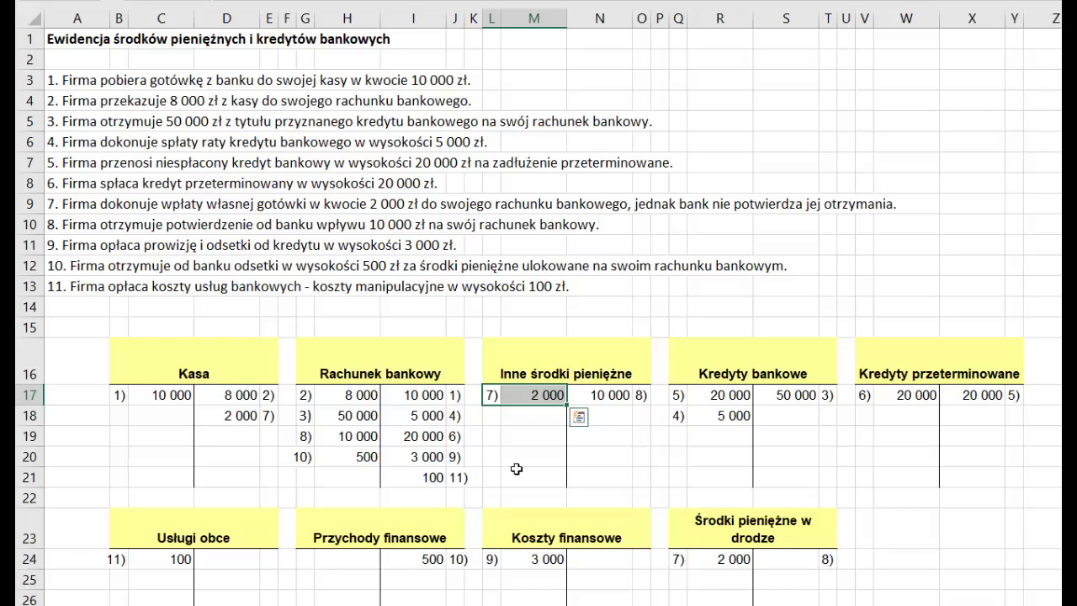
pyautogui.click(326, 374)
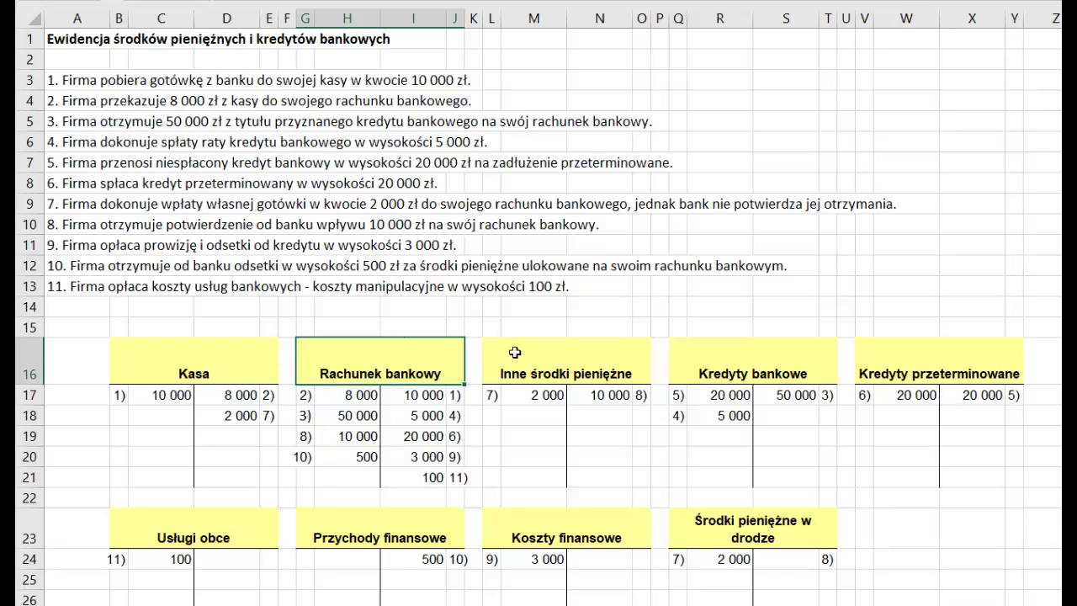
pyautogui.click(557, 369)
pyautogui.moveTo(485, 398); pyautogui.dragTo(538, 395)
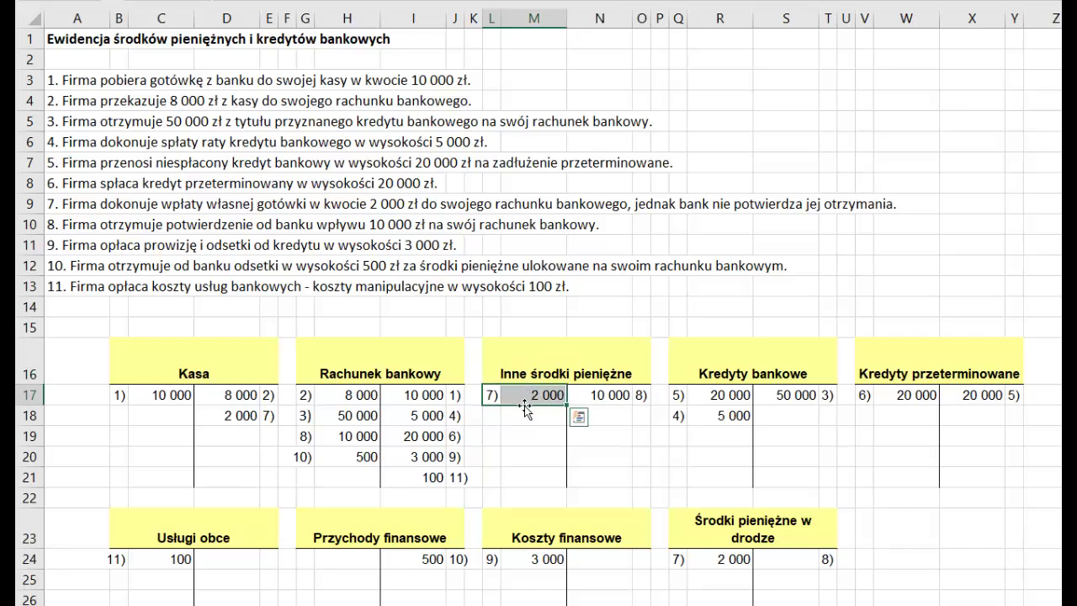
pyautogui.click(62, 224)
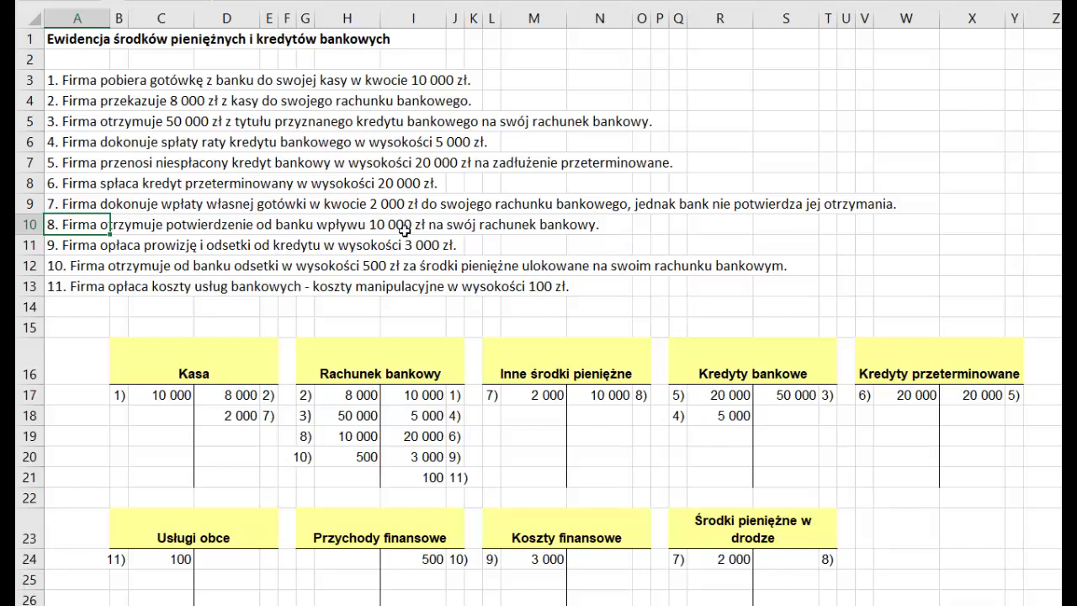
# Complete the 10 000 8) credit in Inne środki pieniężne N17:O17
pyautogui.click(94, 201)
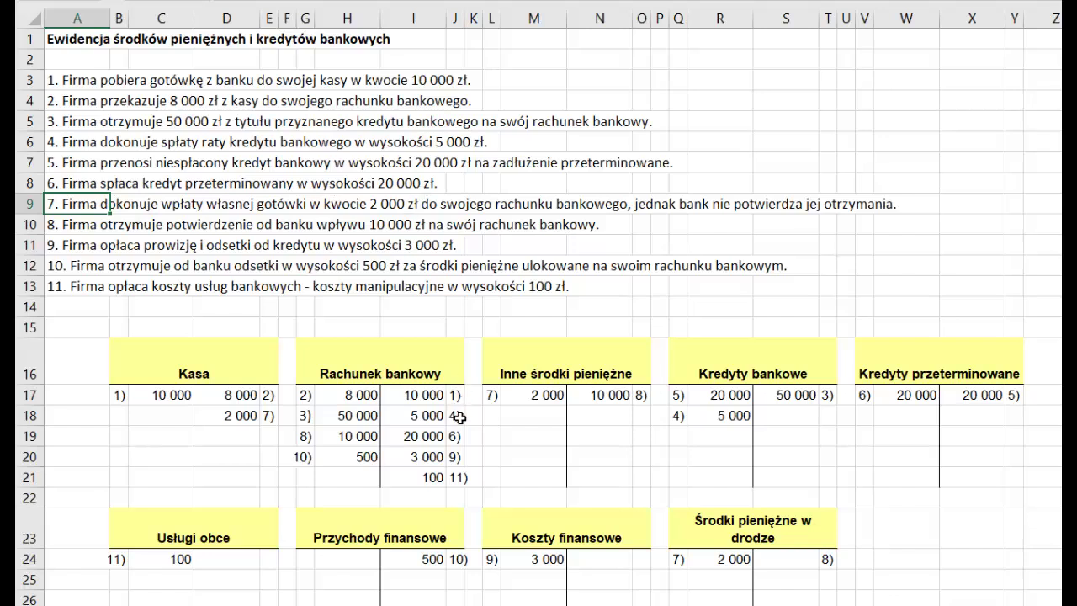
pyautogui.click(223, 392)
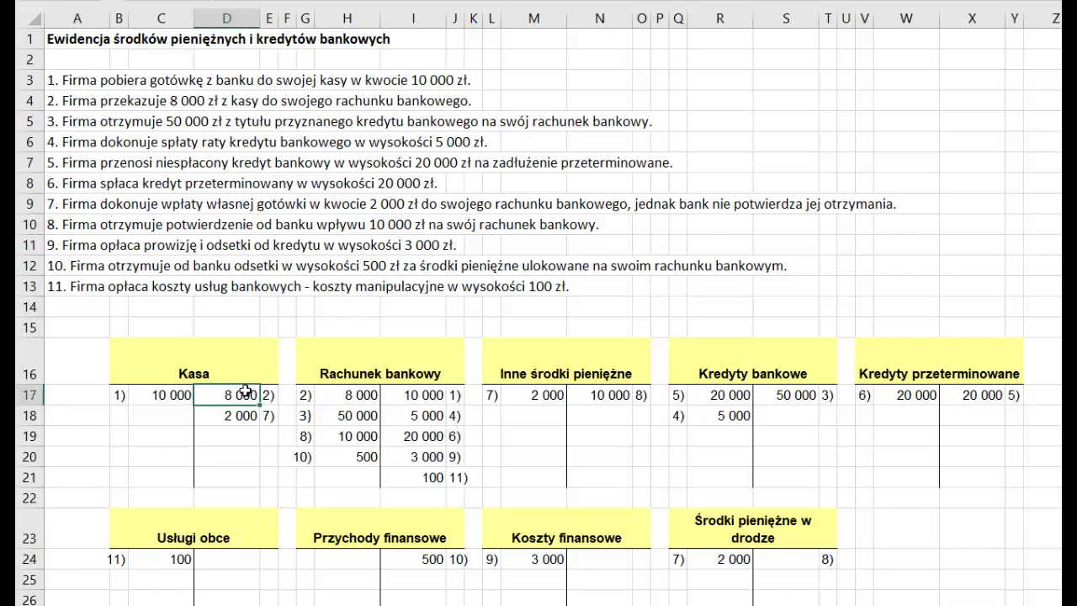
pyautogui.click(323, 378)
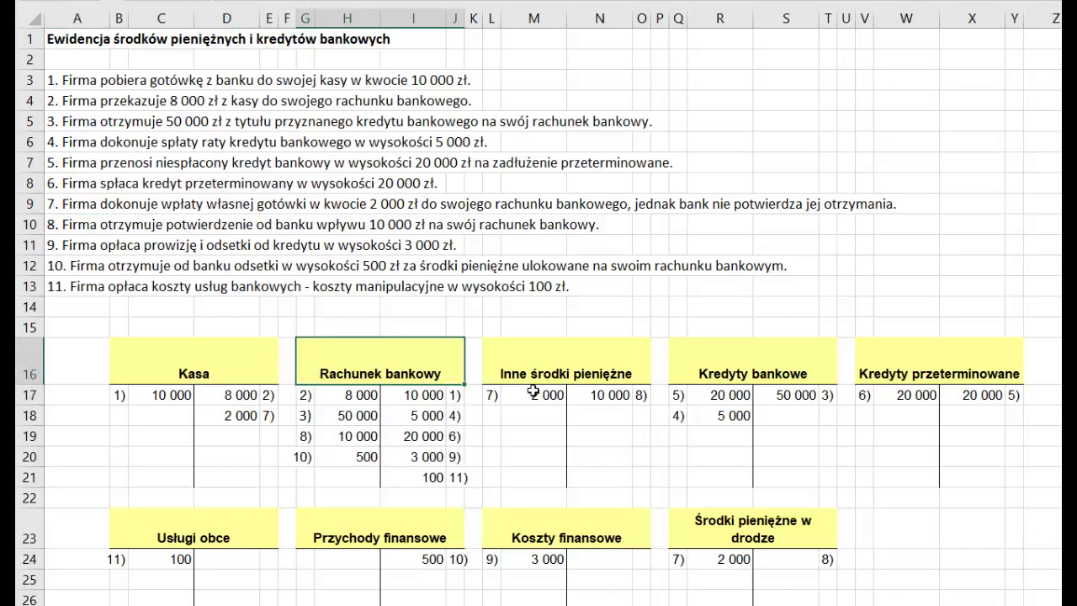
pyautogui.moveTo(587, 392); pyautogui.dragTo(641, 395)
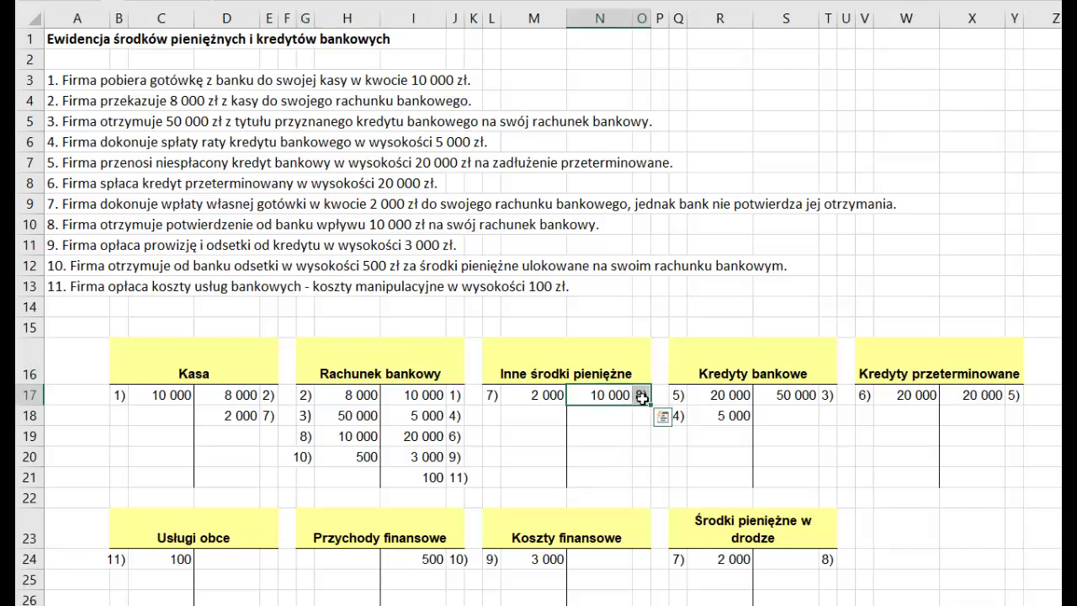
pyautogui.click(542, 367)
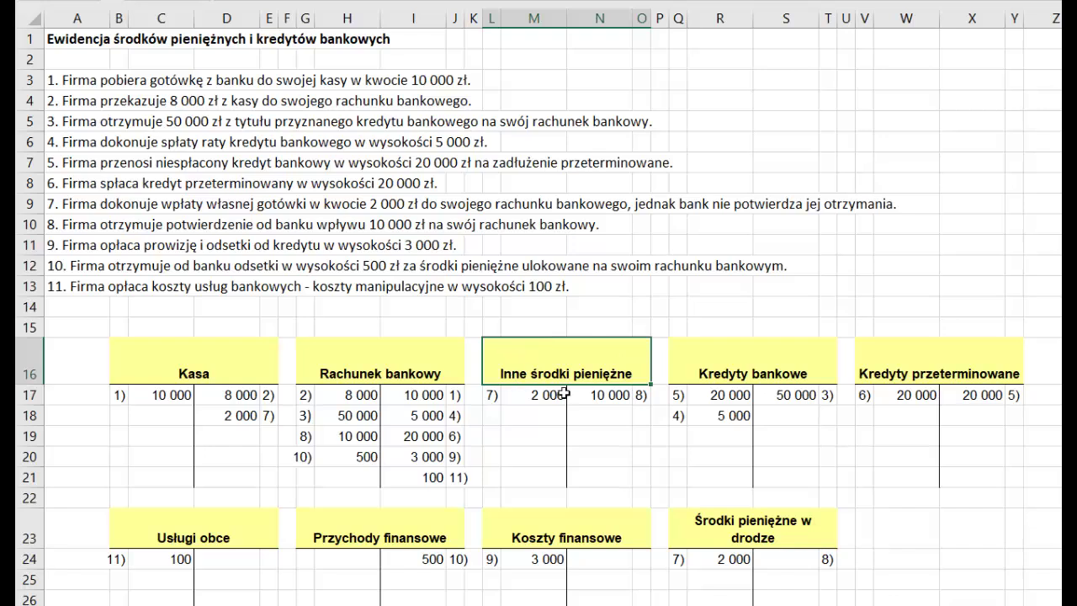
pyautogui.click(599, 399)
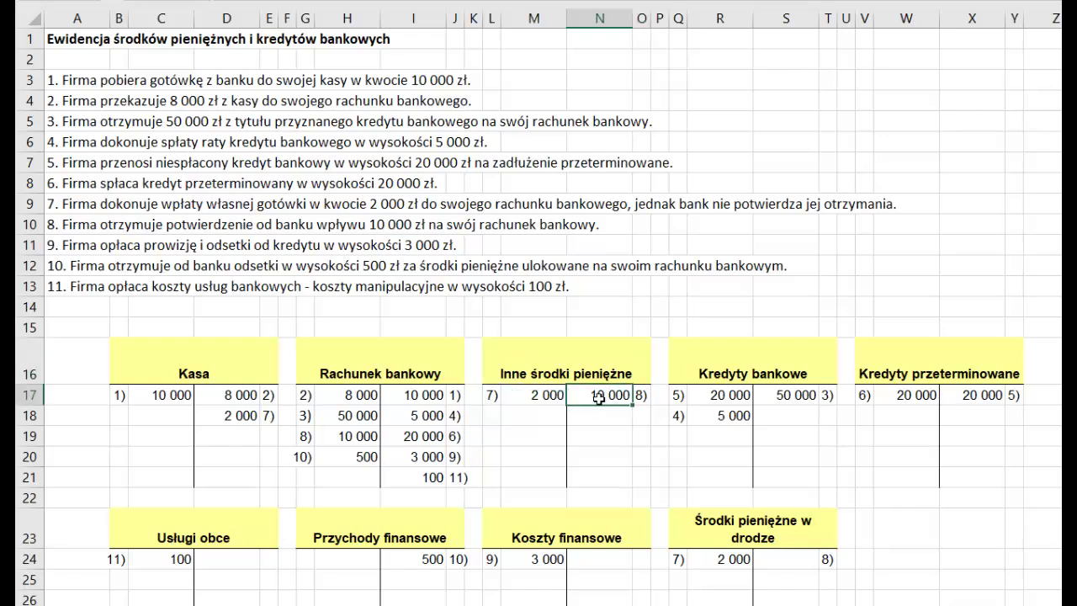
pyautogui.moveTo(599, 397); pyautogui.dragTo(640, 395)
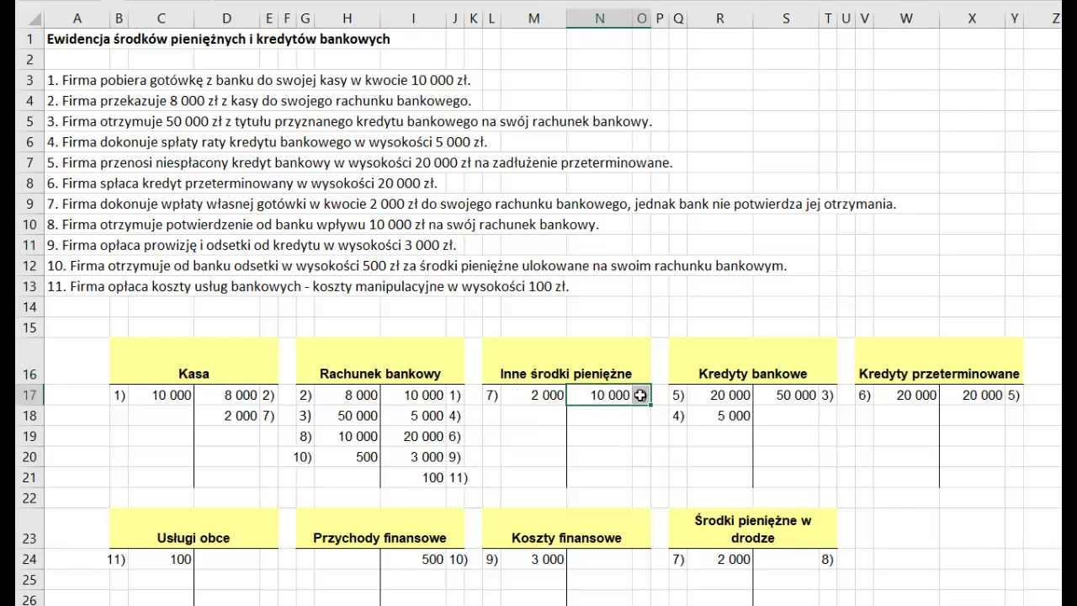
pyautogui.write('8)')
pyautogui.click(577, 356)
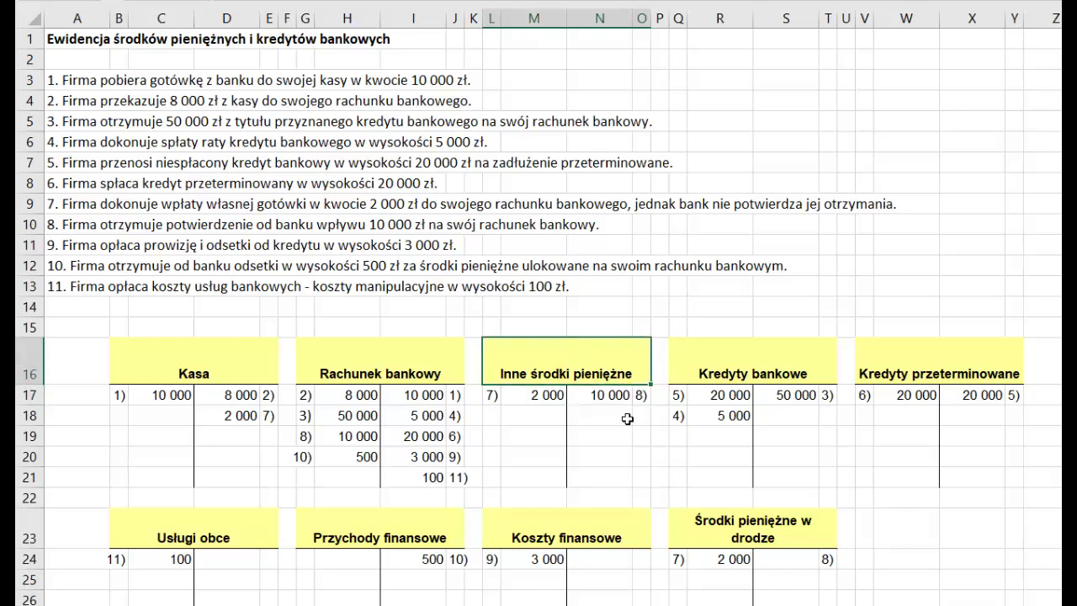
pyautogui.moveTo(592, 398); pyautogui.dragTo(637, 398)
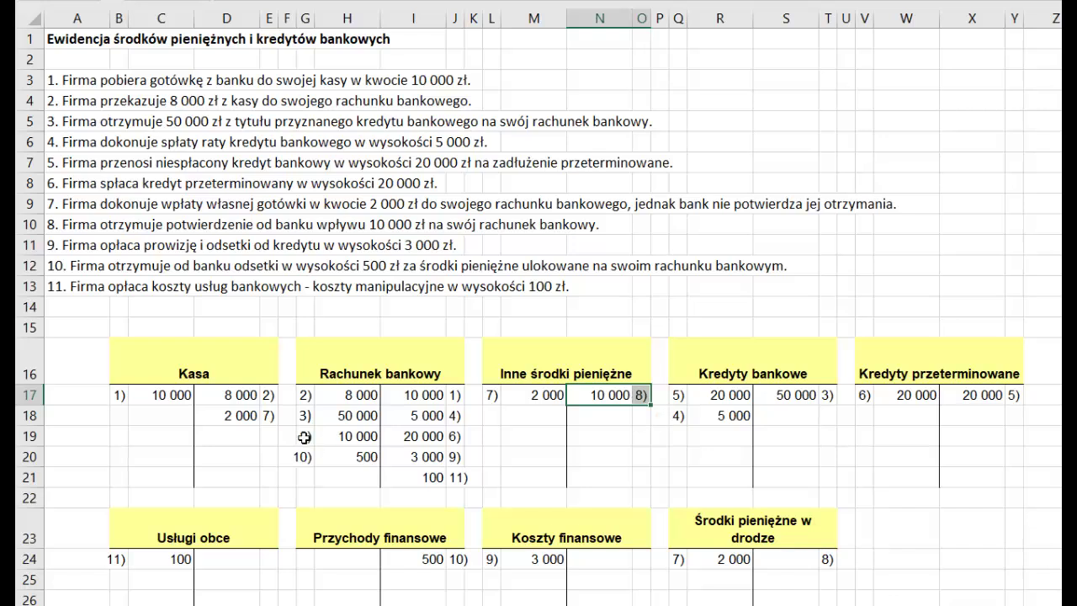
# Paste 8) 10 000 as the Rachunek bankowy debit in G19:H19
pyautogui.moveTo(306, 436); pyautogui.dragTo(345, 436)
pyautogui.hotkey('ctrl', 'v')
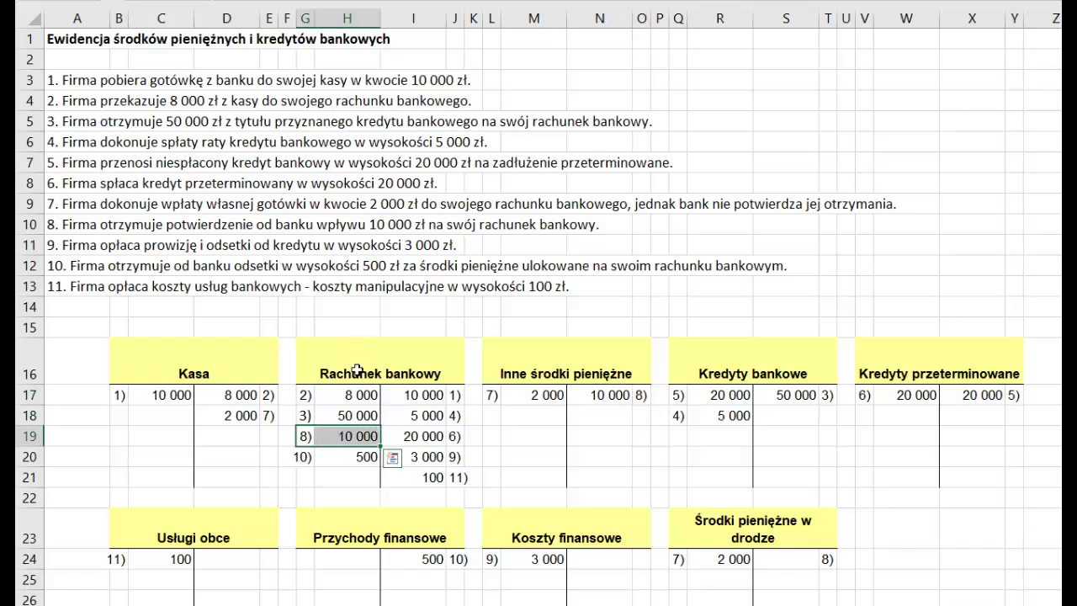
pyautogui.click(363, 348)
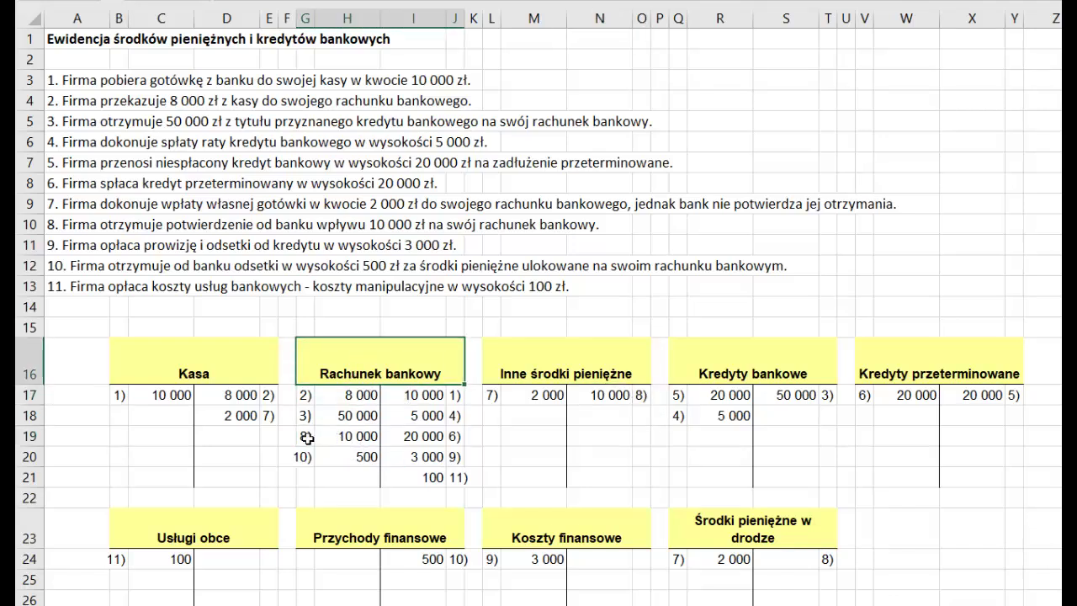
pyautogui.moveTo(303, 436); pyautogui.dragTo(342, 435)
pyautogui.hotkey('ctrl', 'v')
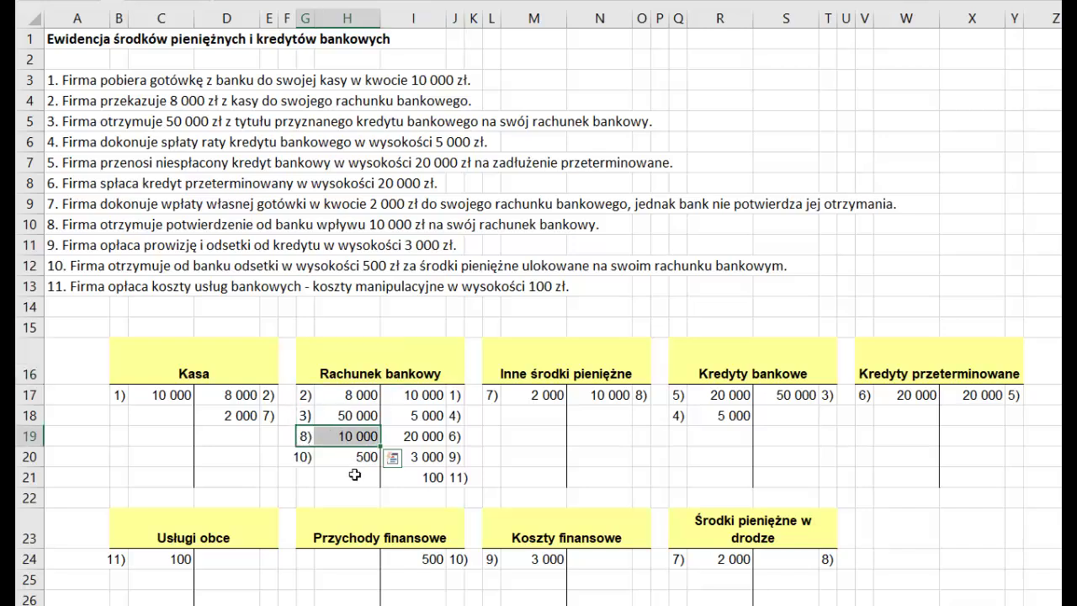
pyautogui.click(65, 244)
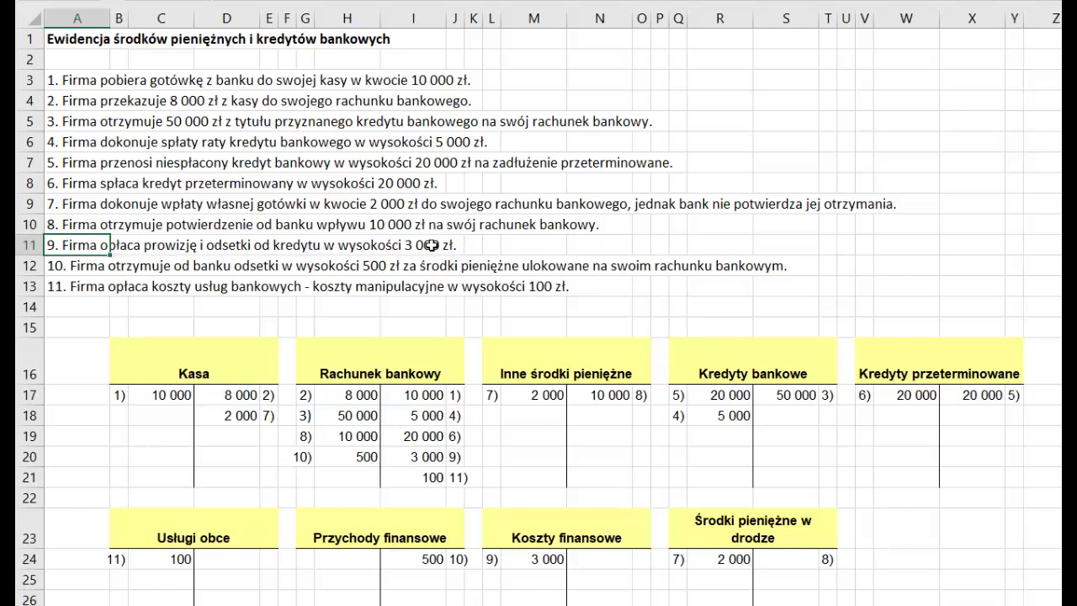
pyautogui.moveTo(413, 463); pyautogui.dragTo(458, 461)
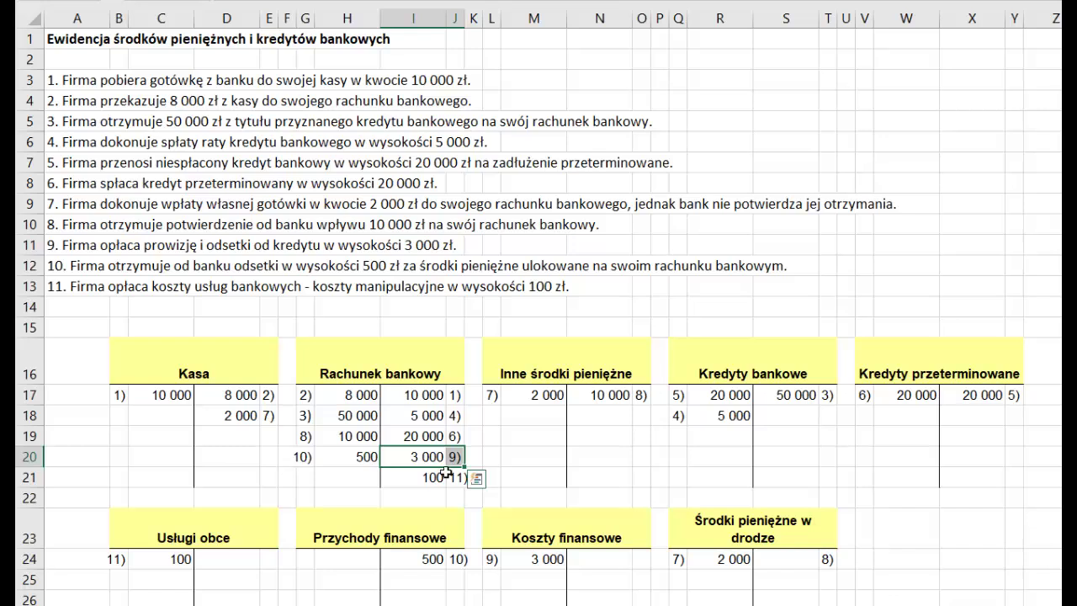
pyautogui.click(358, 370)
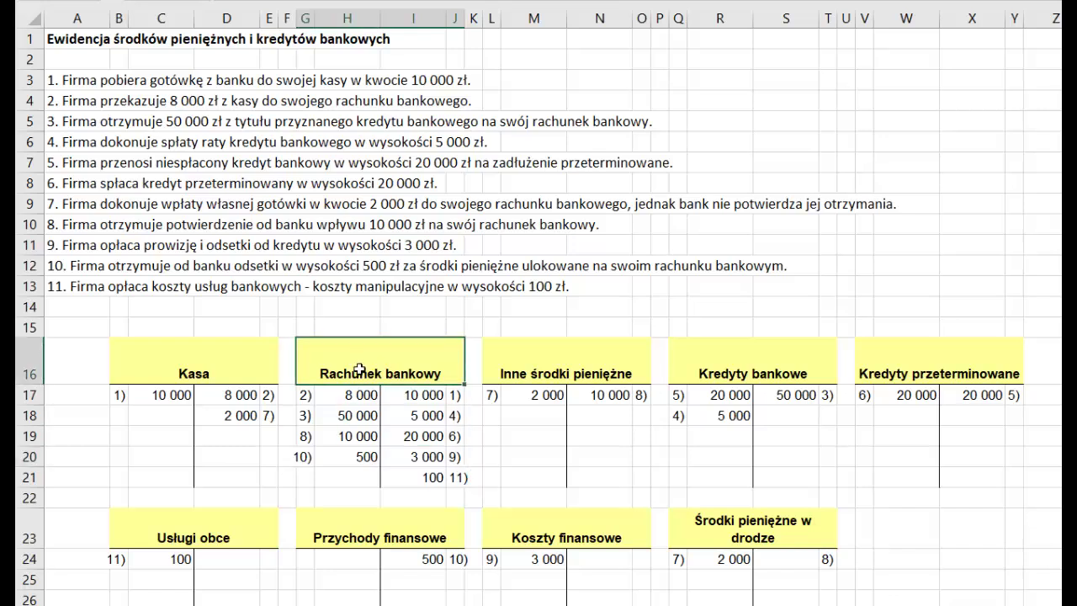
pyautogui.click(571, 527)
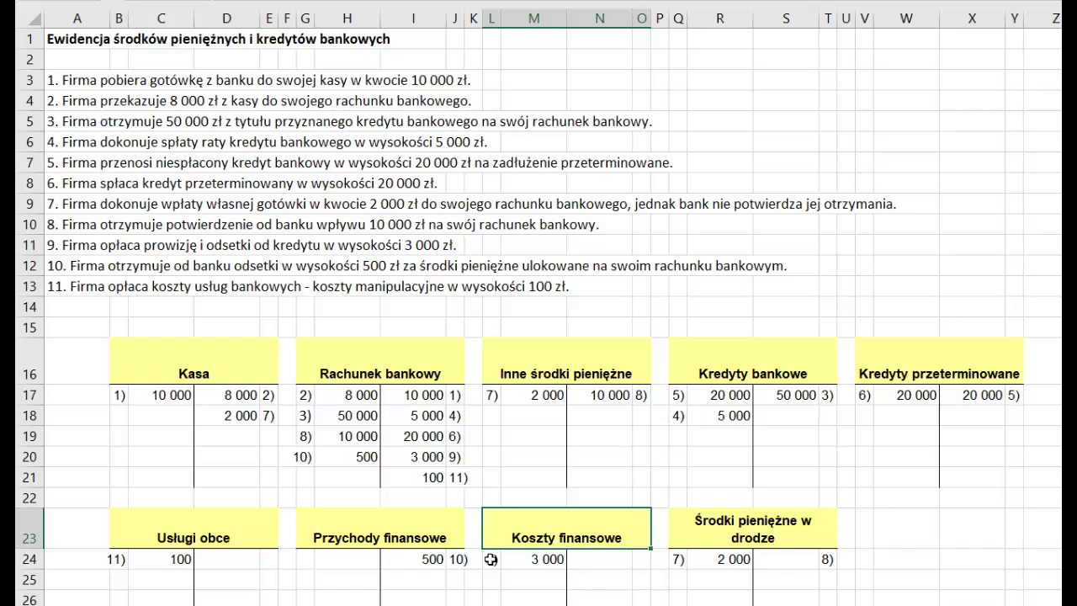
pyautogui.moveTo(491, 558); pyautogui.dragTo(513, 558)
pyautogui.click(491, 559)
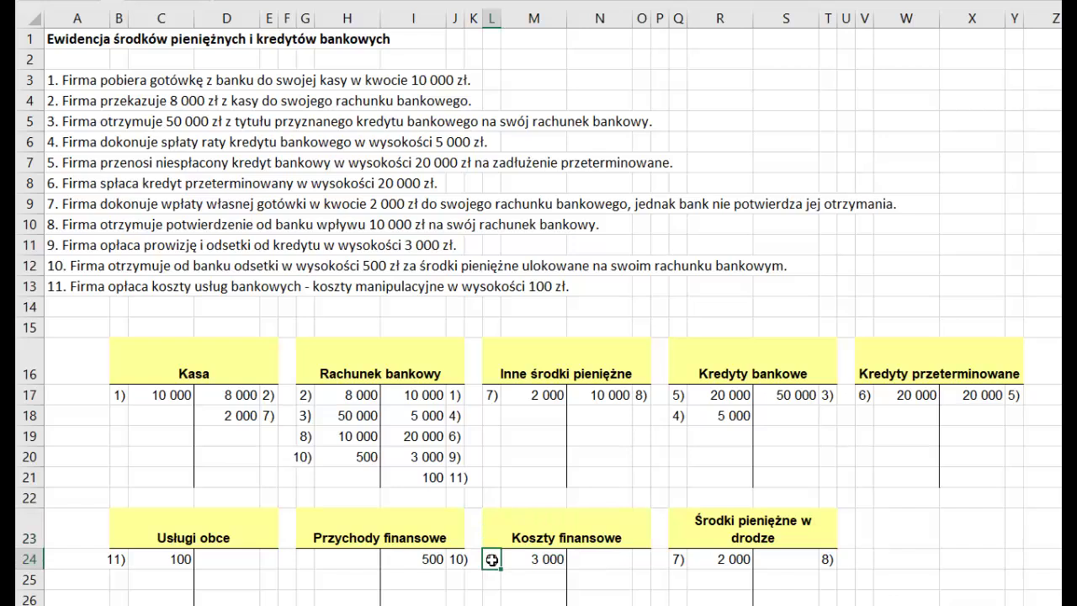
pyautogui.moveTo(492, 560); pyautogui.dragTo(527, 559)
pyautogui.write('9)')
pyautogui.click(547, 532)
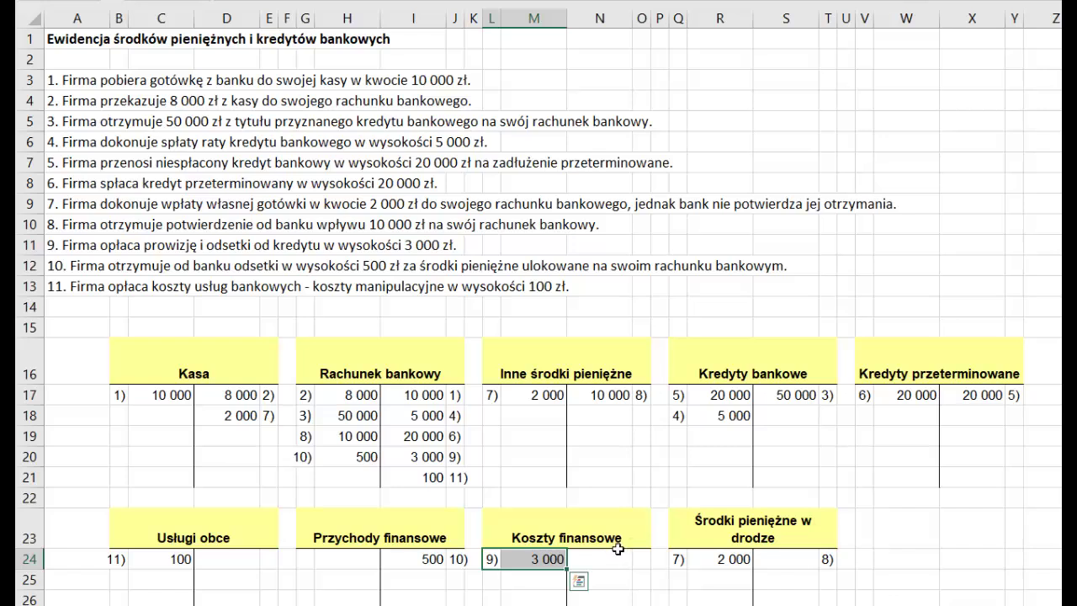
pyautogui.click(530, 533)
pyautogui.moveTo(493, 559); pyautogui.dragTo(523, 560)
pyautogui.click(93, 266)
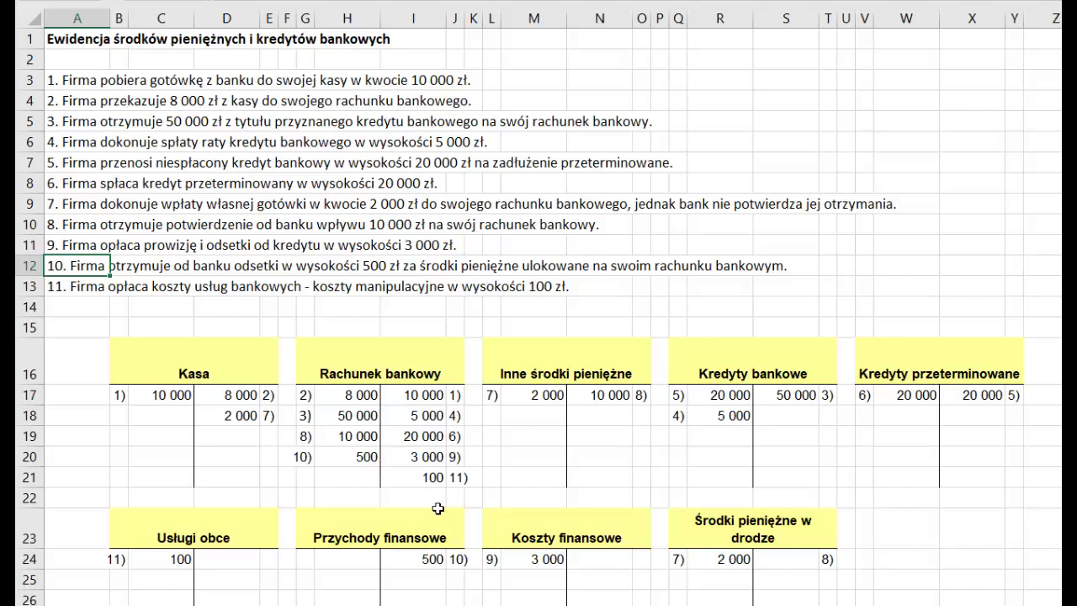
pyautogui.click(361, 359)
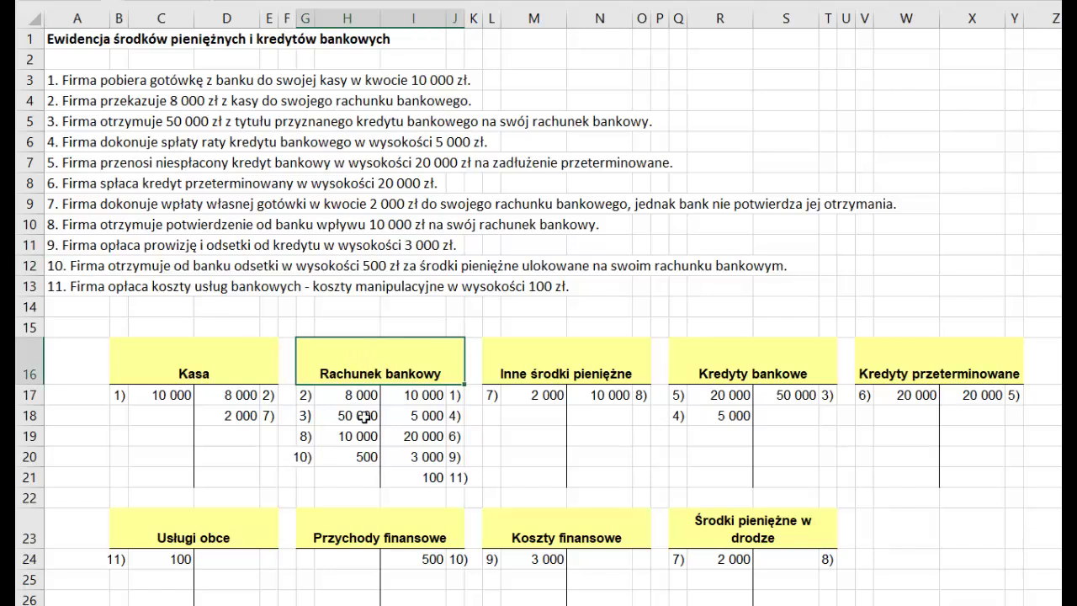
pyautogui.click(304, 457)
pyautogui.moveTo(305, 457); pyautogui.dragTo(341, 458)
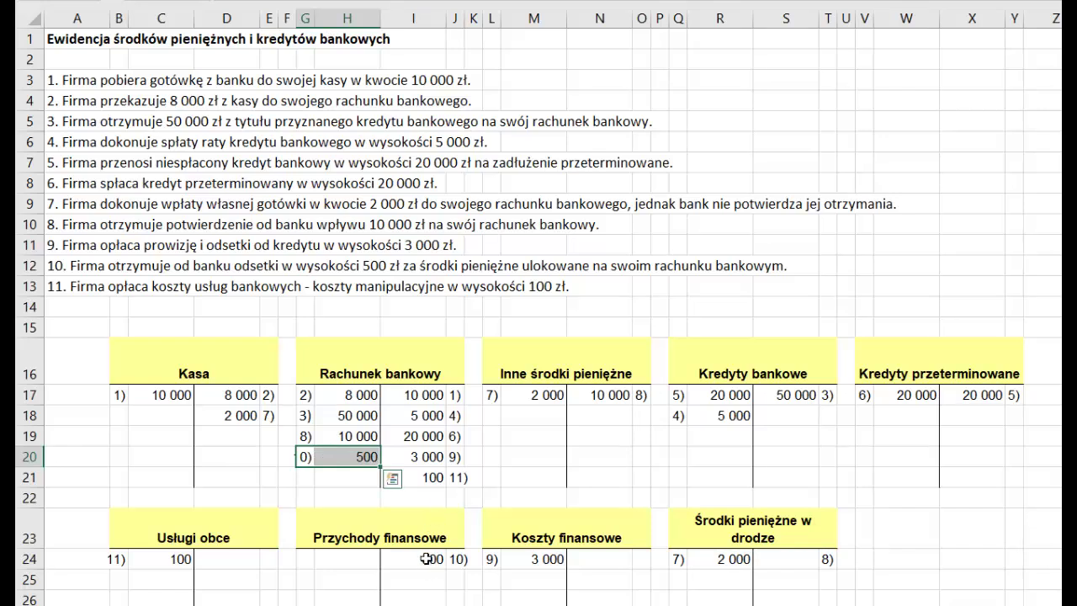
pyautogui.moveTo(419, 556); pyautogui.dragTo(455, 558)
pyautogui.hotkey('ctrl', 'v')
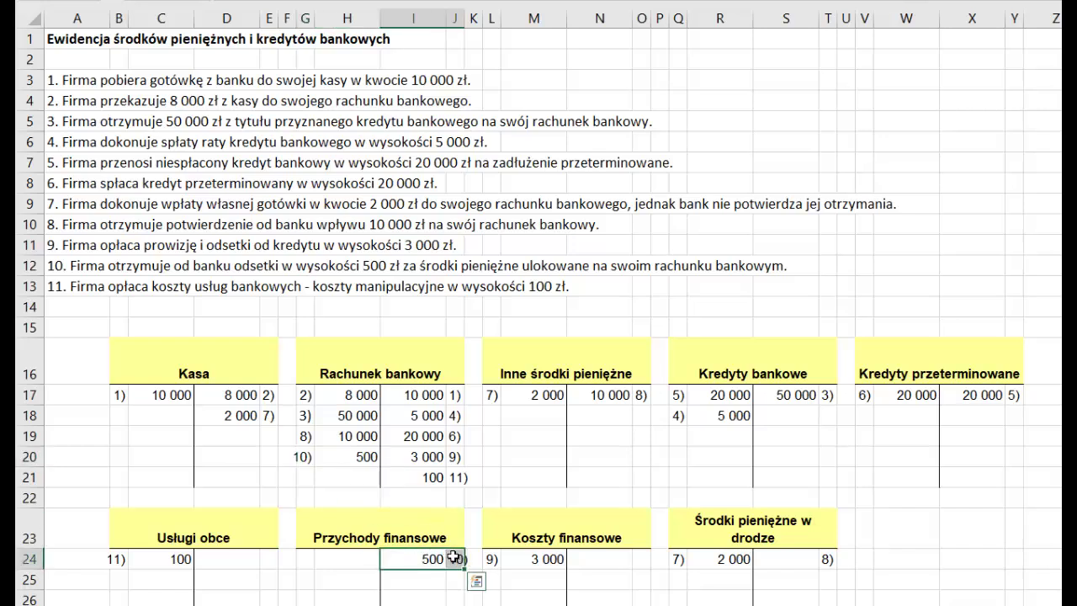
pyautogui.click(419, 524)
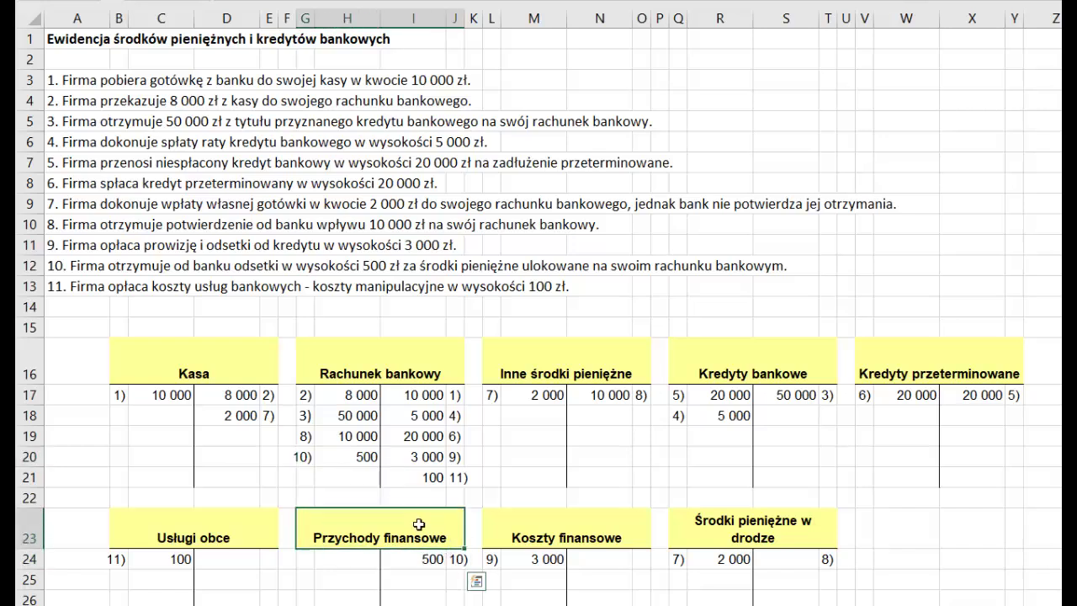
pyautogui.click(572, 534)
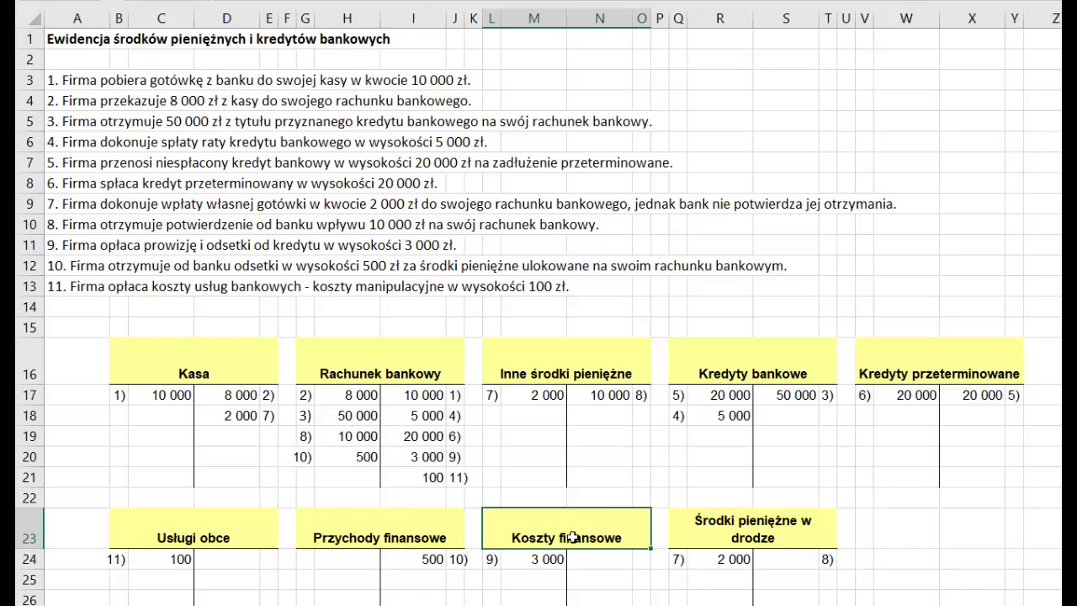
pyautogui.click(378, 530)
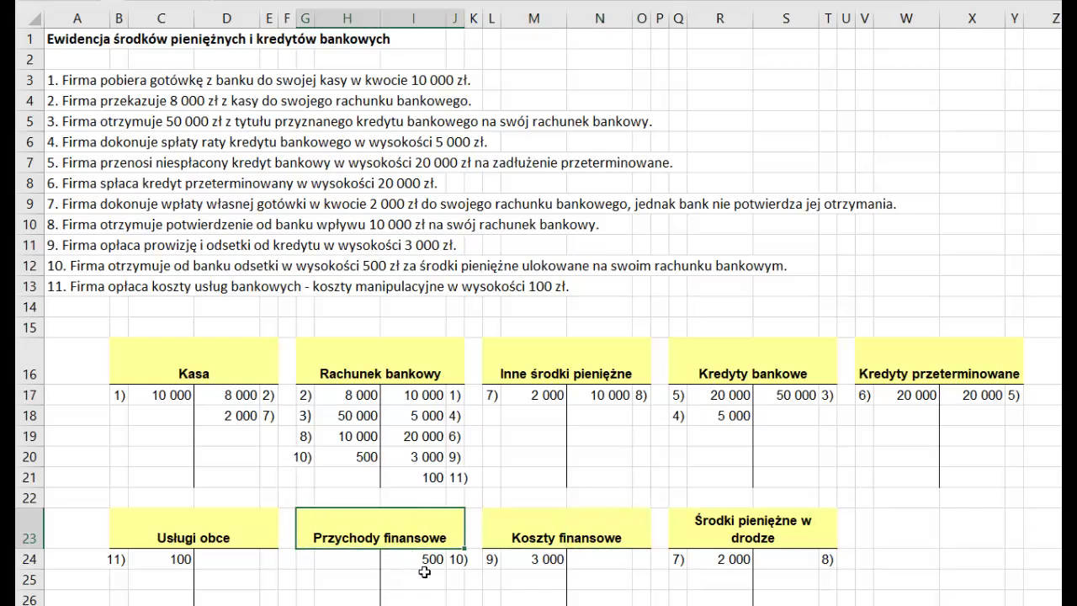
pyautogui.moveTo(412, 549); pyautogui.dragTo(429, 557)
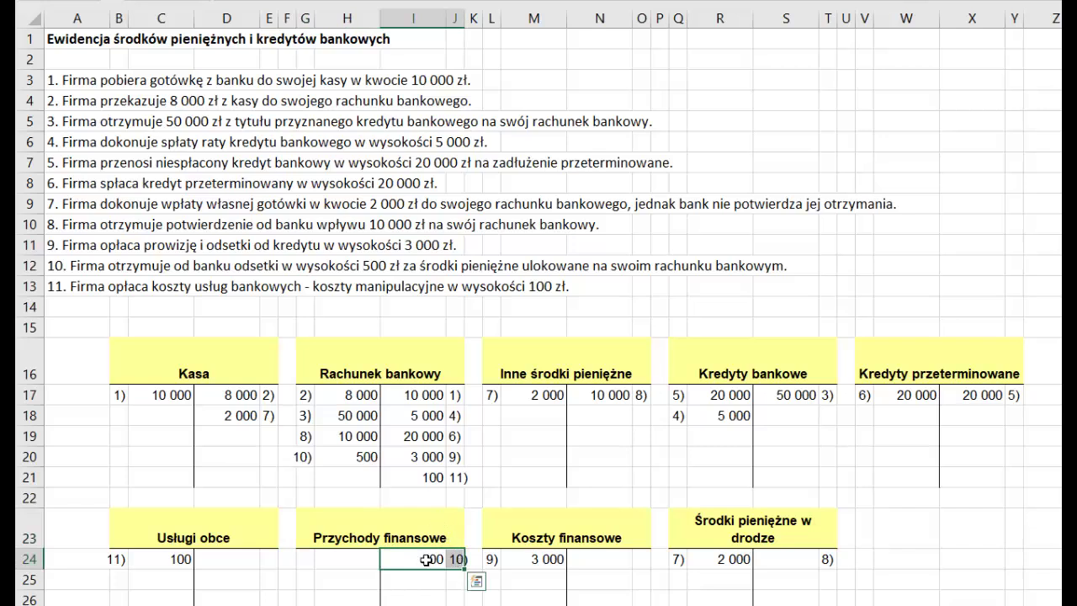
pyautogui.hotkey('ctrl', 'v')
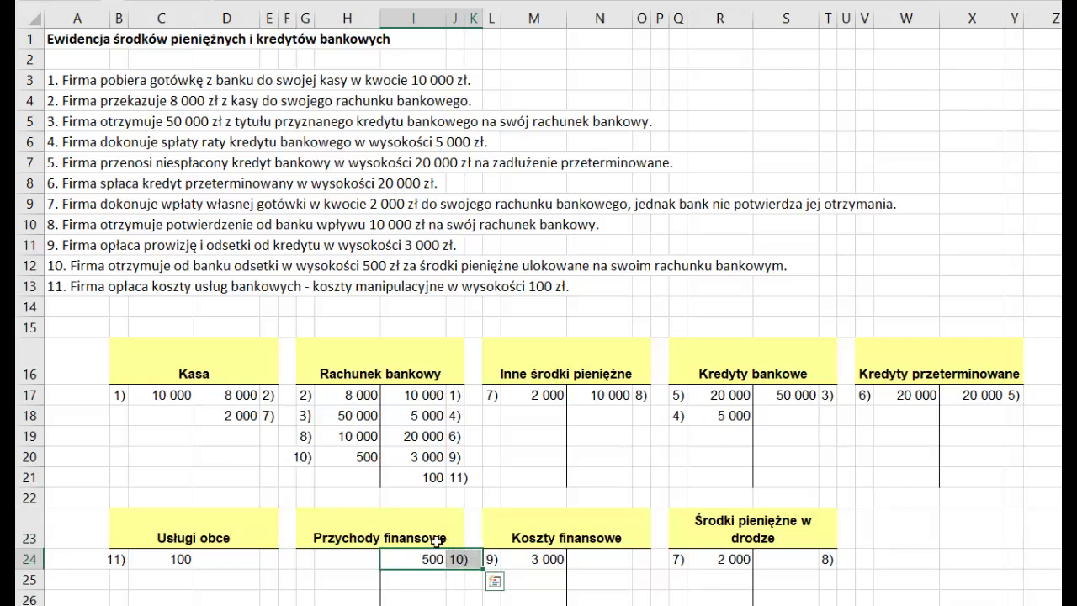
pyautogui.click(342, 461)
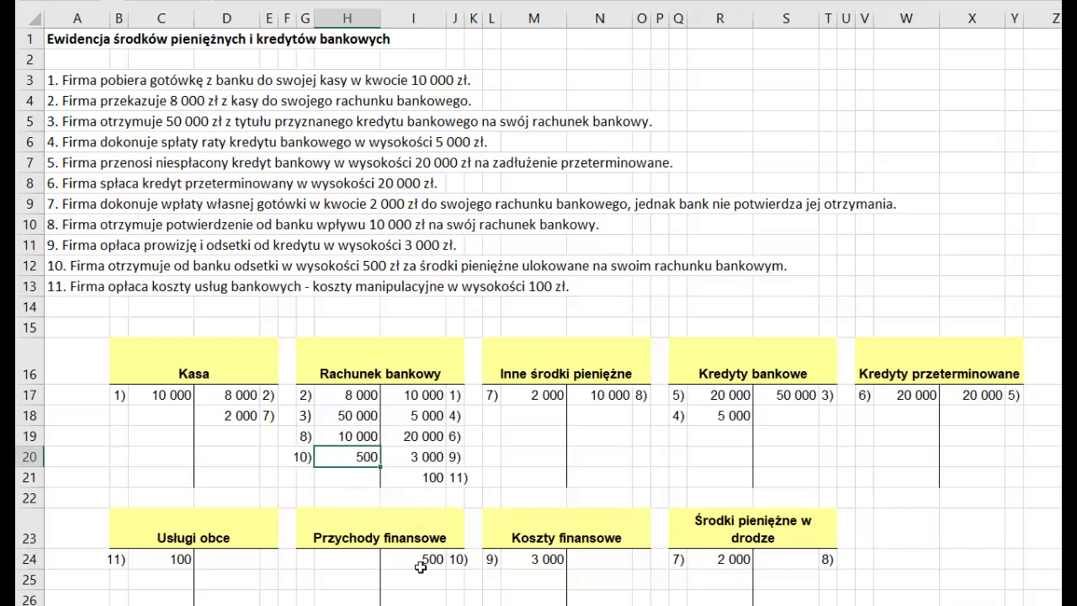
pyautogui.hotkey('ctrl', 'z')
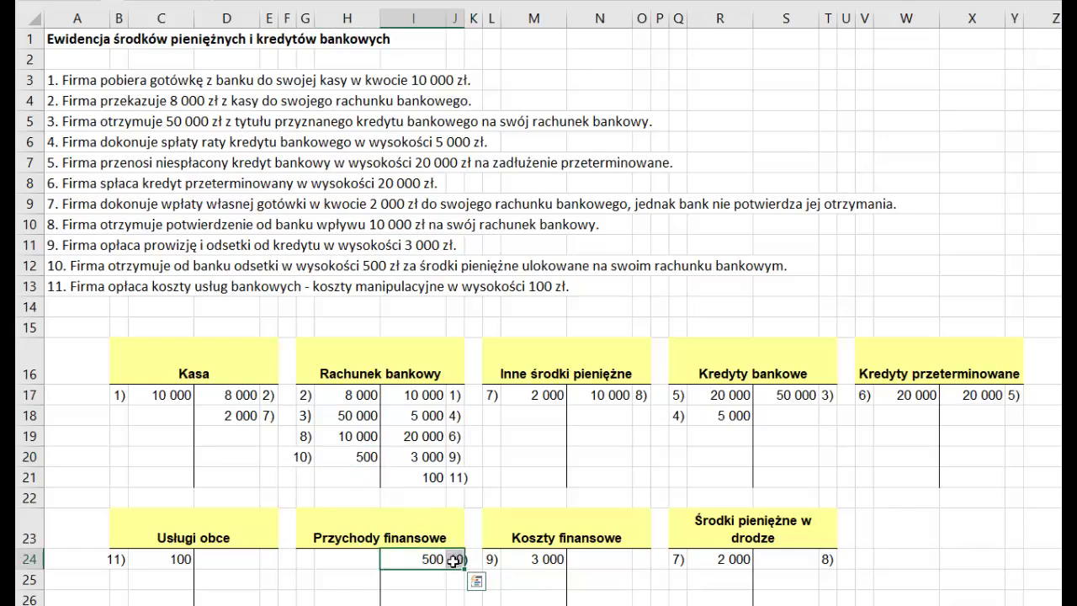
pyautogui.click(63, 286)
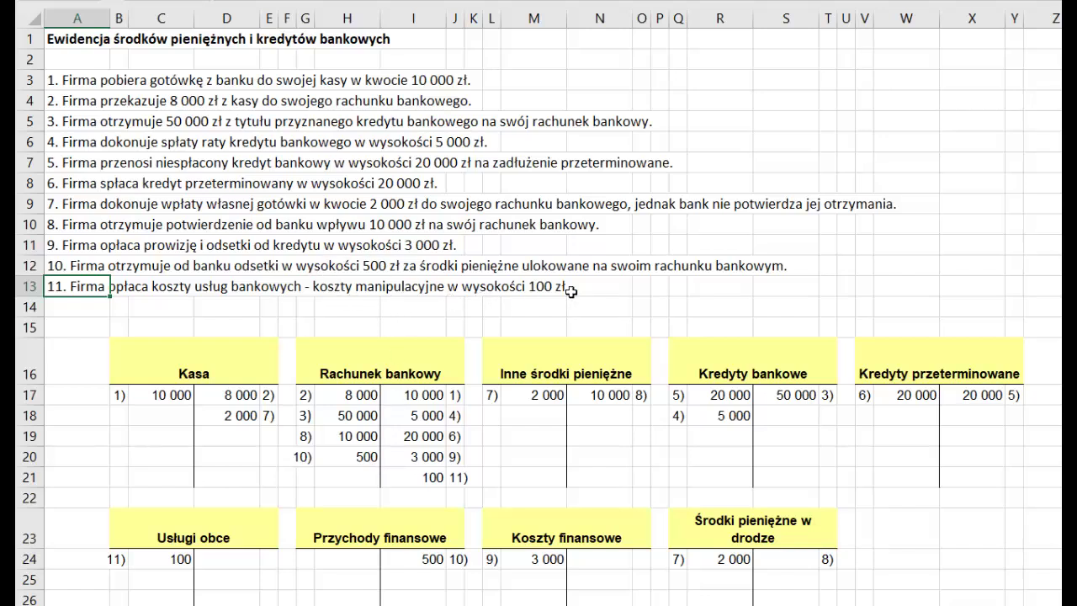
pyautogui.click(384, 369)
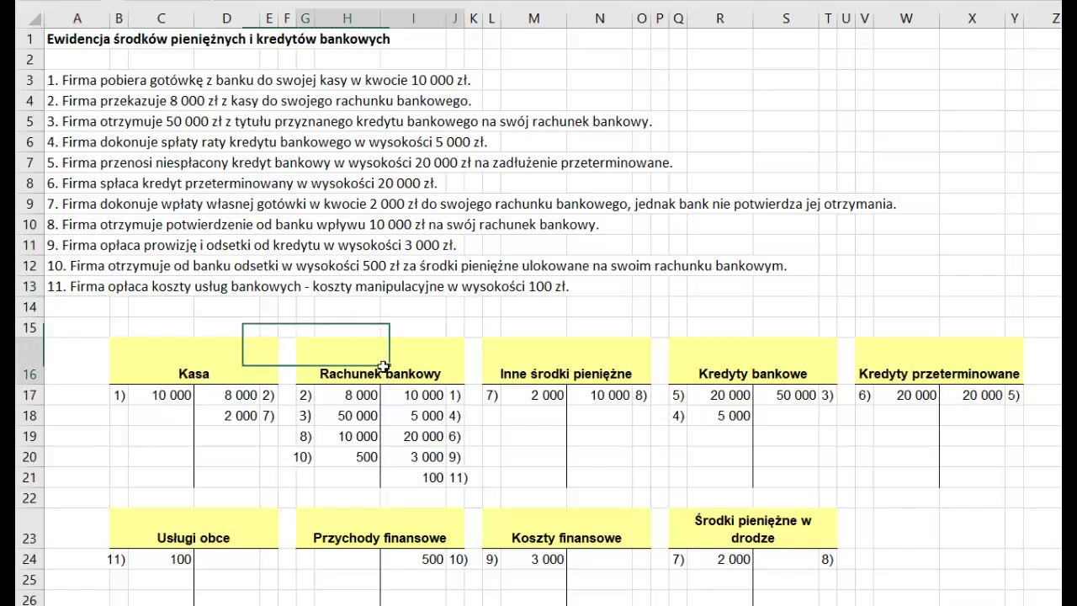
pyautogui.click(419, 481)
pyautogui.hotkey('ctrl', 'v')
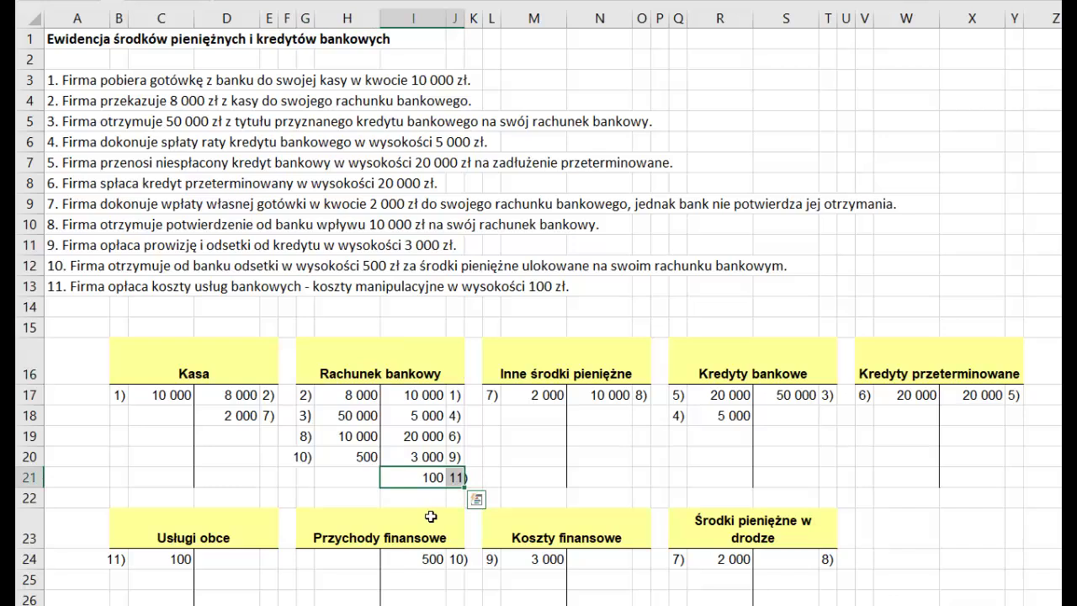
pyautogui.moveTo(429, 515); pyautogui.dragTo(429, 351)
pyautogui.click(417, 478)
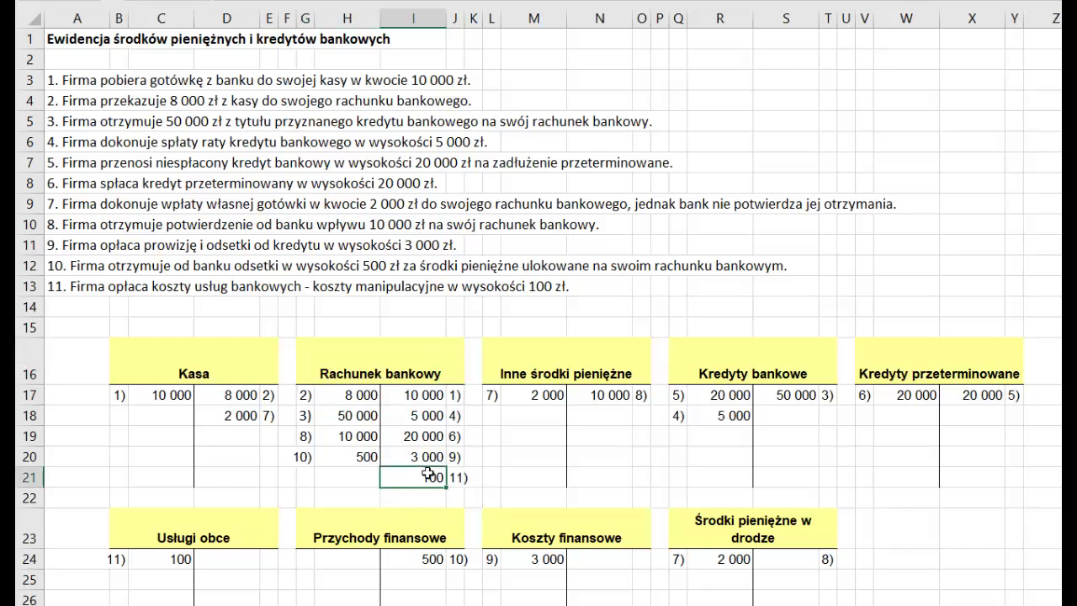
pyautogui.hotkey('ctrl', 'v')
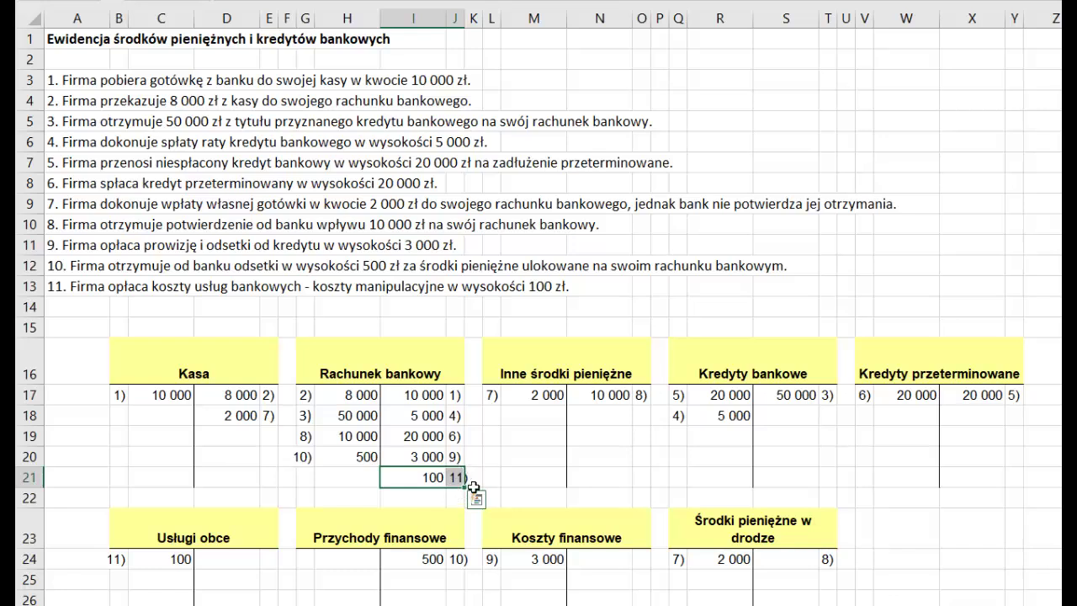
pyautogui.click(160, 528)
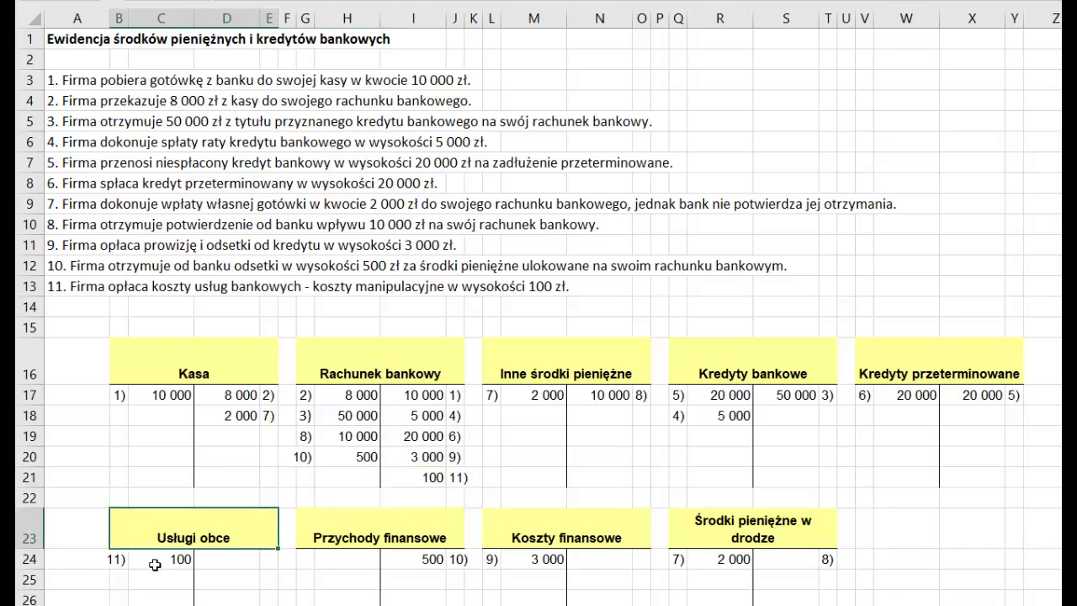
pyautogui.moveTo(122, 560); pyautogui.dragTo(158, 560)
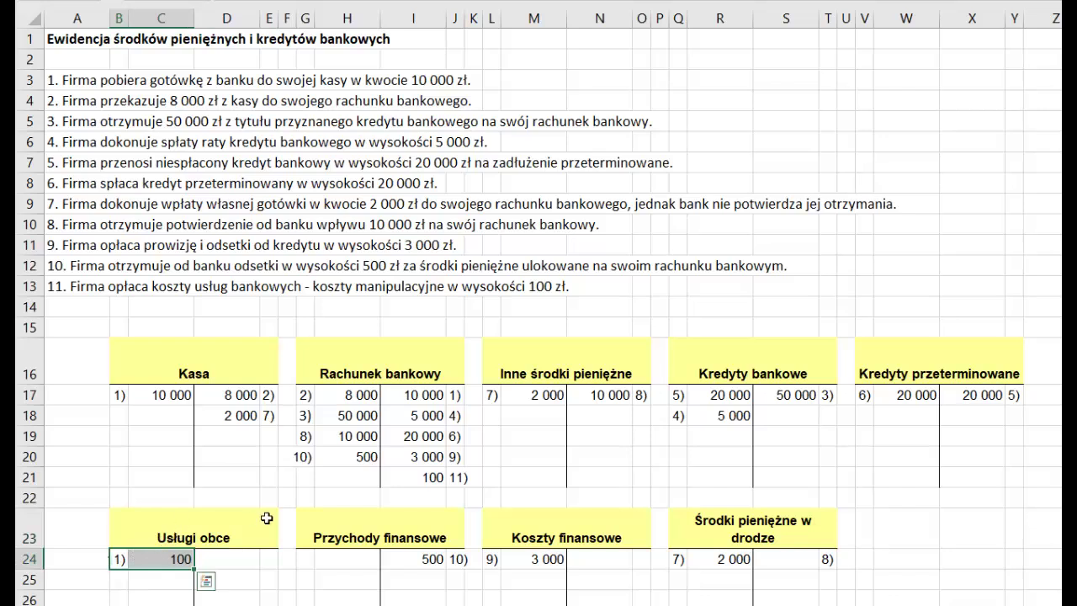
pyautogui.click(922, 503)
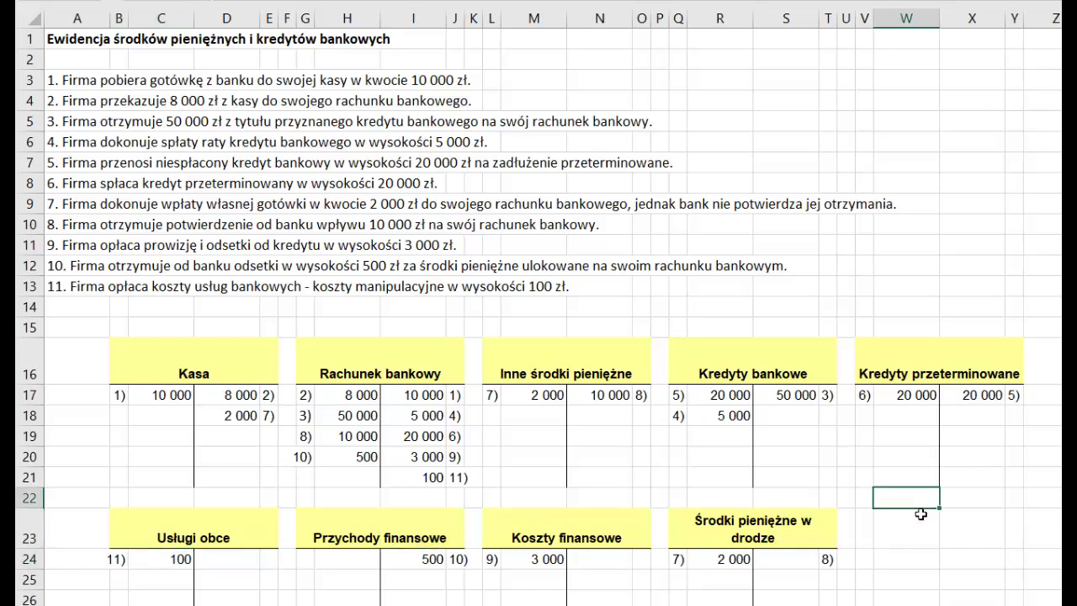